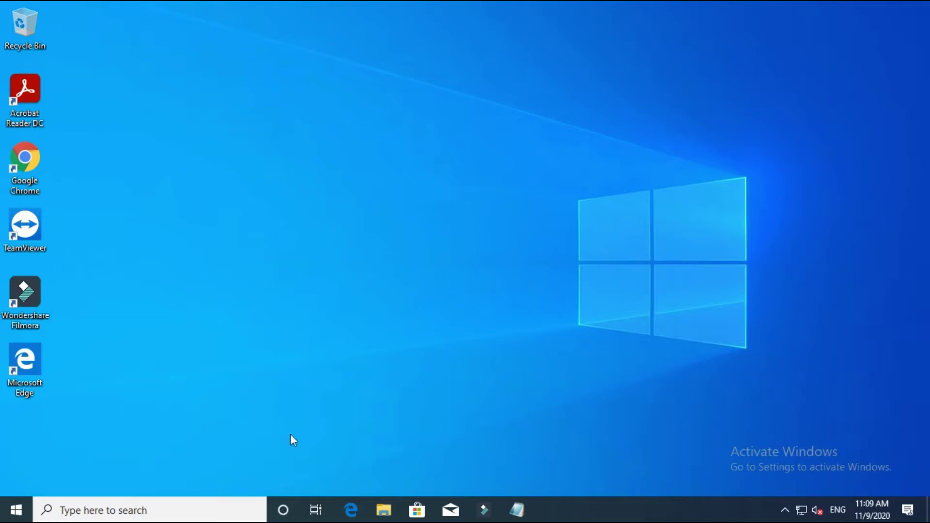
- Start a Windows search for the server path \\192.168.12.238
click(18, 511)
text(\1)
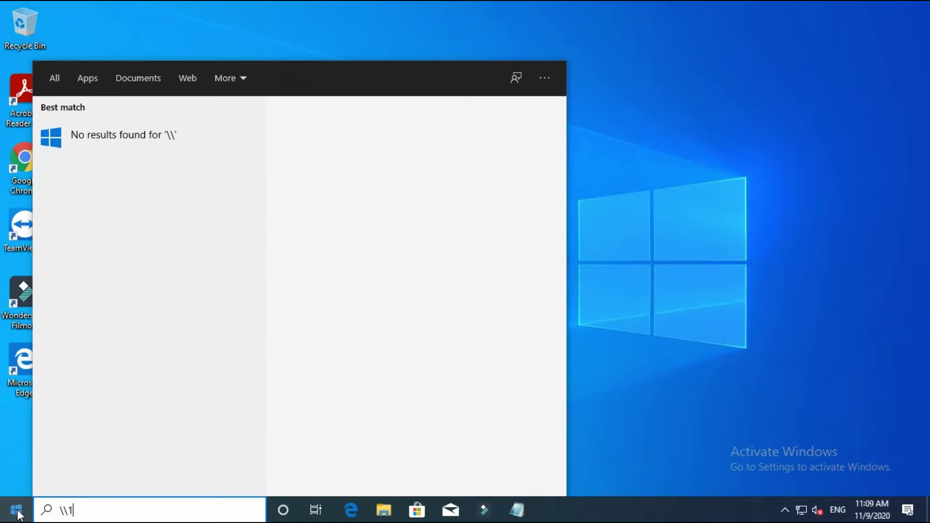
text(92.168.)
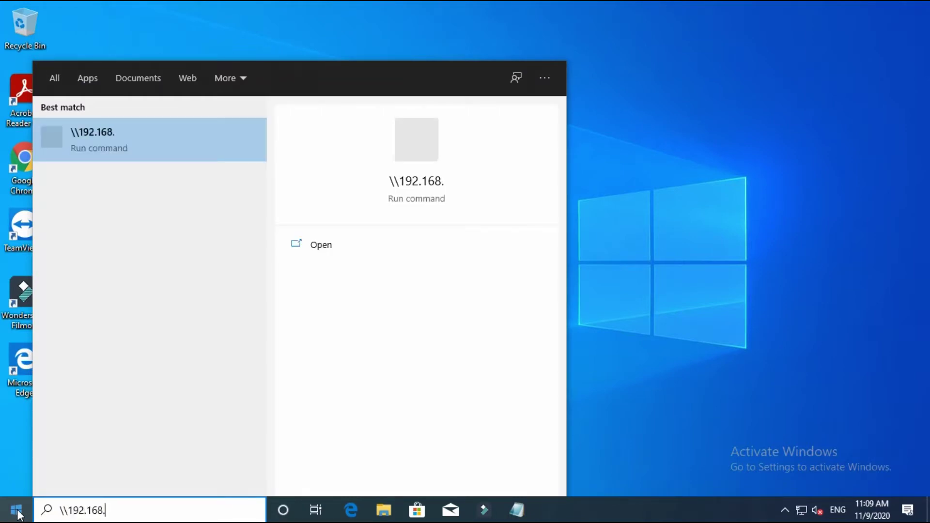
text(12.238)
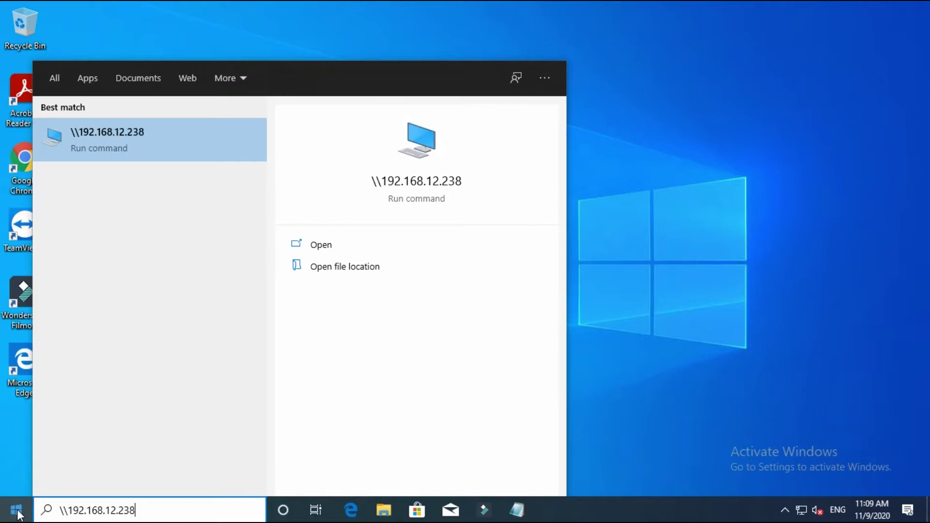
- Open the 192.168.12.238 share and map ERP10.1.500.0Deployment as drive Z:
key(Return)
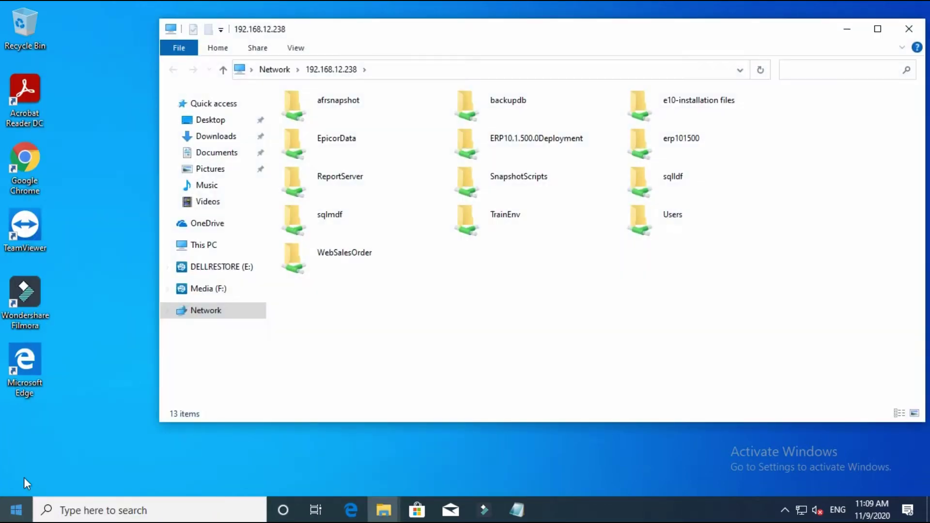
click(528, 141)
right_click(528, 141)
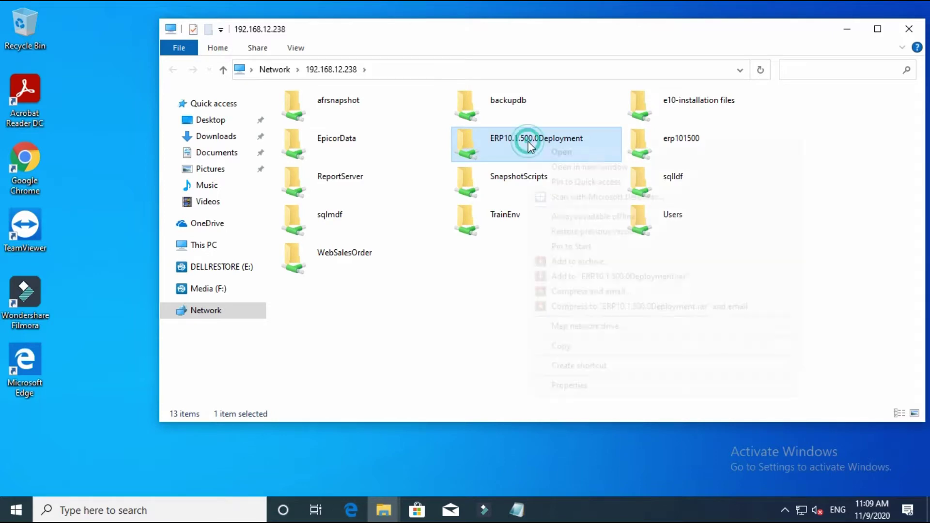
click(587, 325)
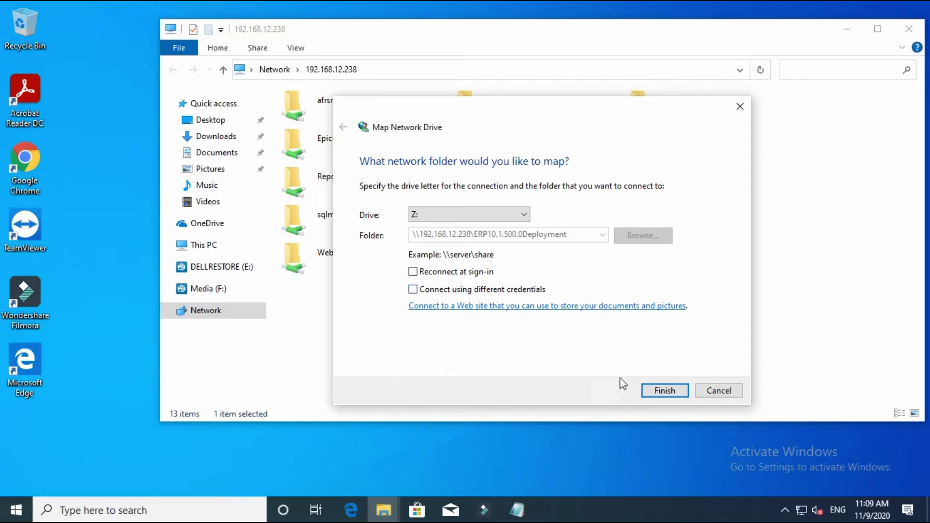
click(660, 390)
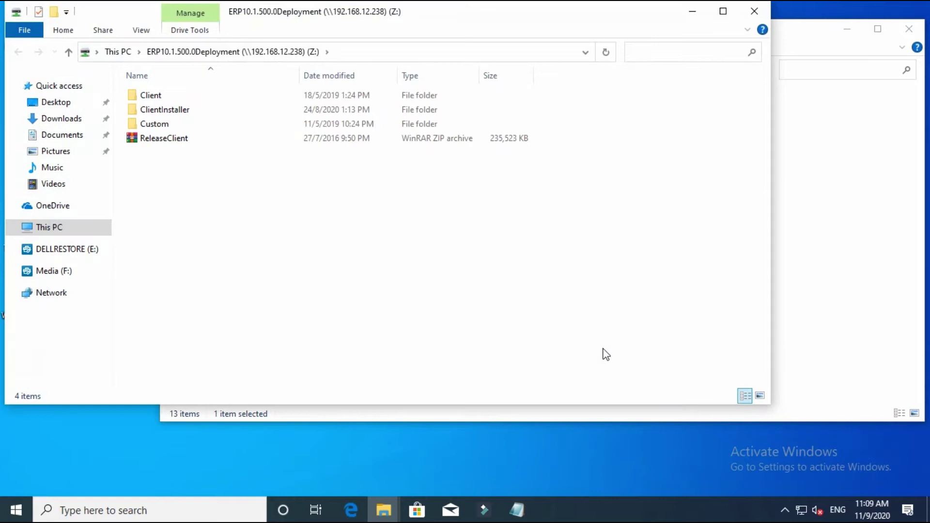
- Run the E10Client installer from ClientInstaller, allowing it past the security warning
double_click(181, 111)
click(151, 97)
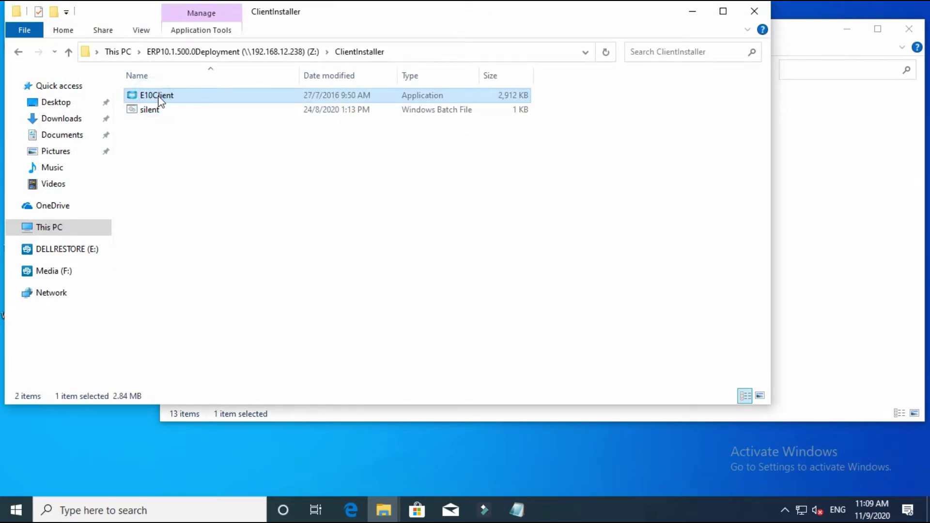
double_click(158, 96)
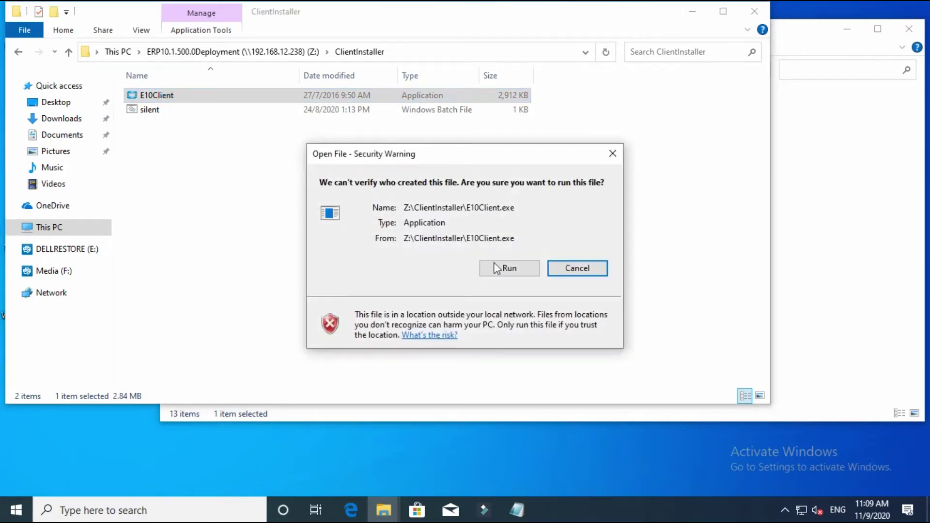
click(520, 274)
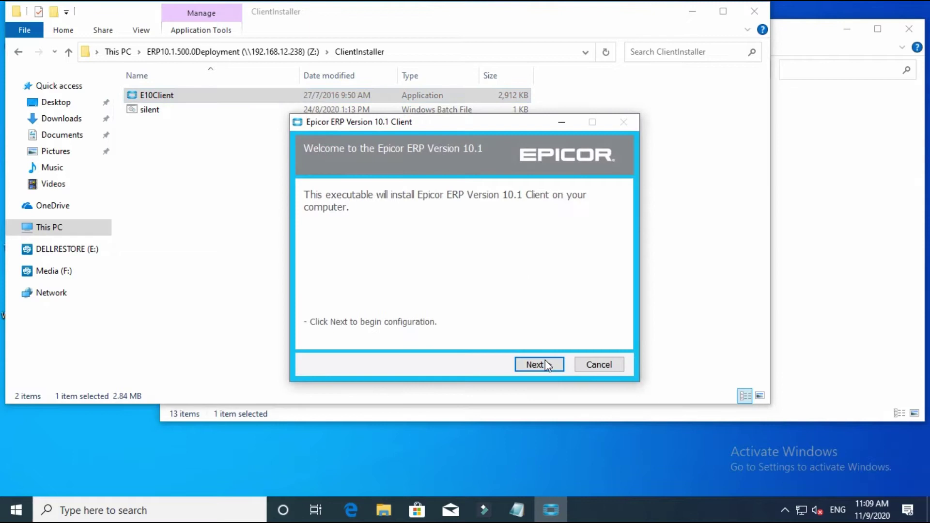
- Set the client share location to \\192.168.12.238\ERP10.1.500.0Deployment
click(545, 364)
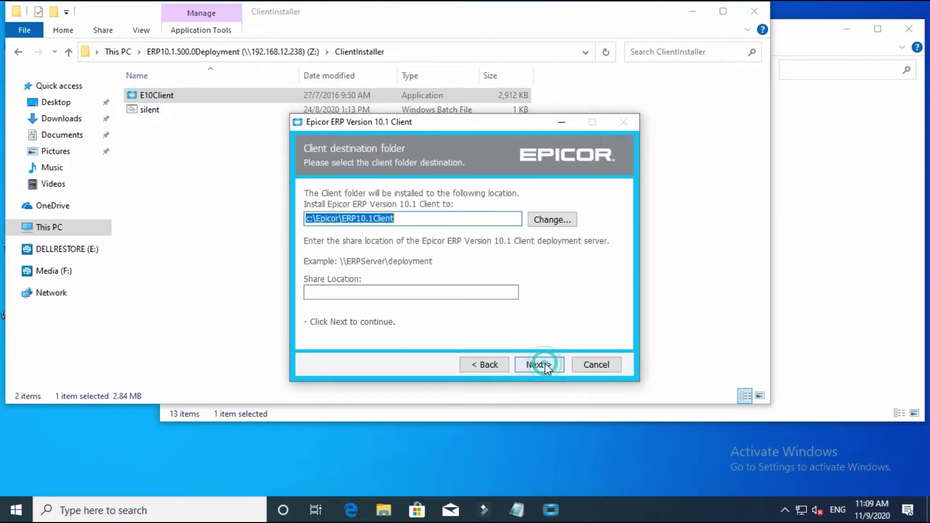
click(437, 295)
text(\192.168.12.238\ERP10.1.500.0Deployment)
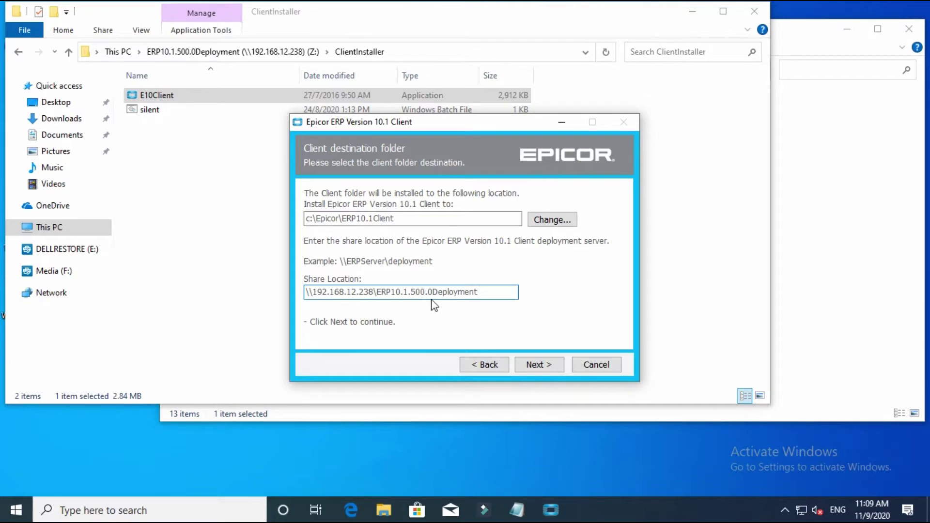
click(537, 364)
- Select the Live, Test and Train UFERP03 shortcuts plus desktop icons, then complete the install
click(310, 272)
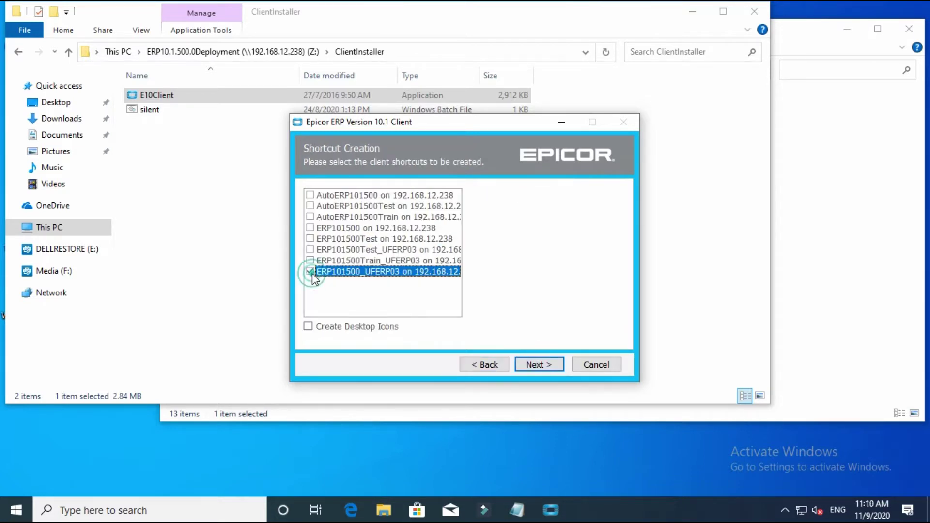
click(310, 250)
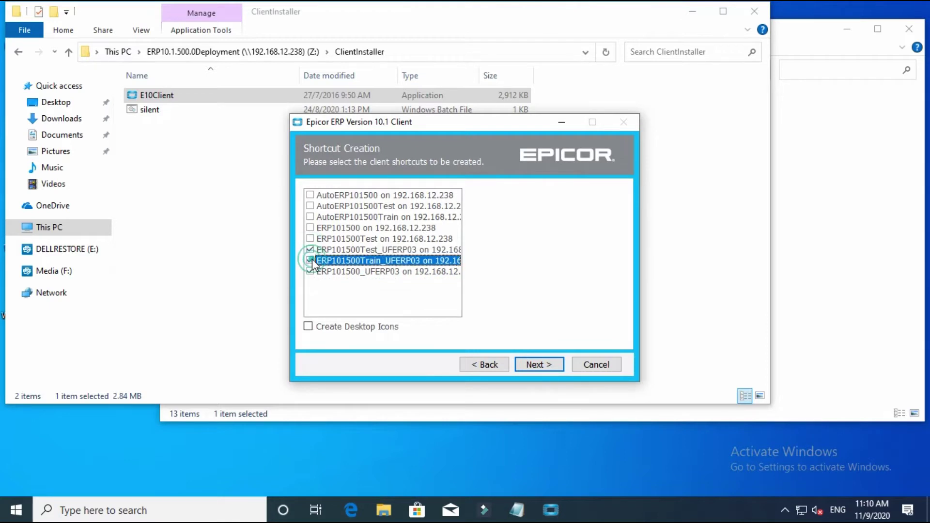
click(309, 328)
click(540, 364)
click(539, 365)
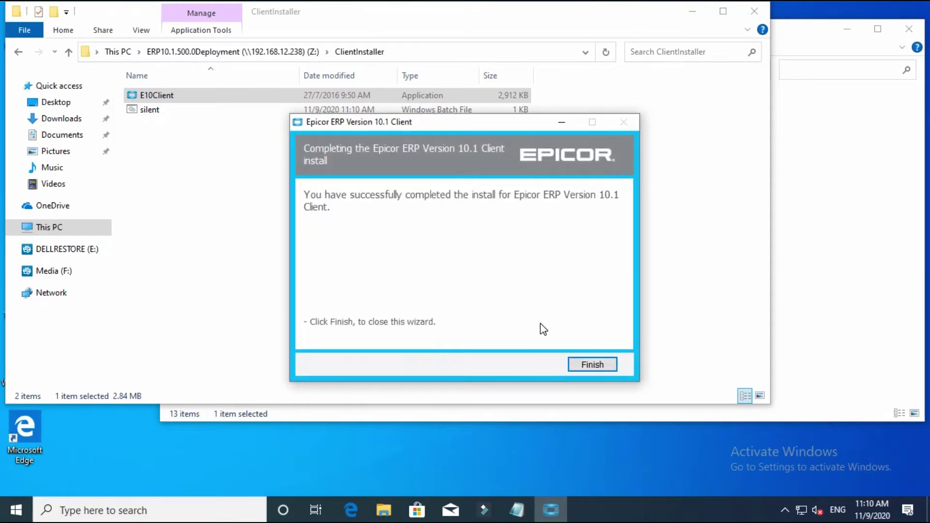
click(590, 365)
- Open the Epicor Software > Epicor ERP Version 10.1 Client > 192.168.12.238 folder
key(super+d)
double_click(28, 111)
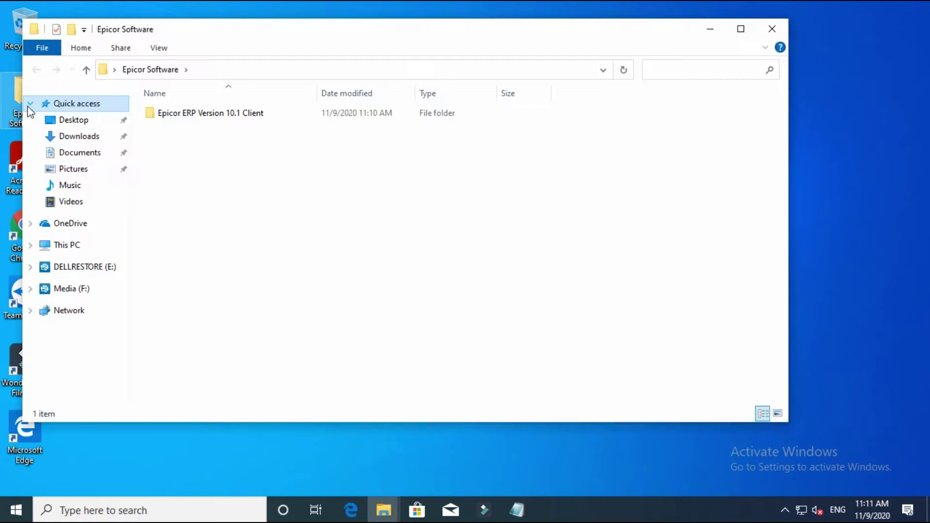
double_click(214, 113)
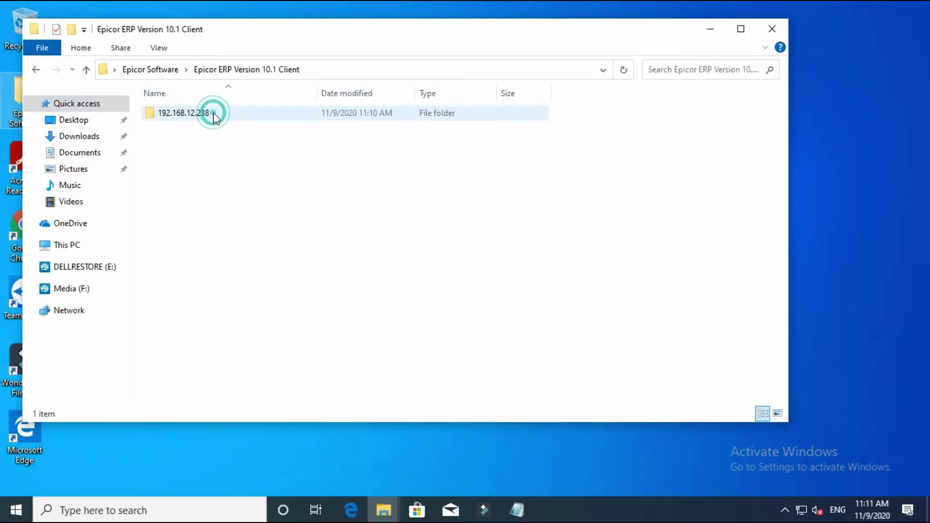
double_click(183, 116)
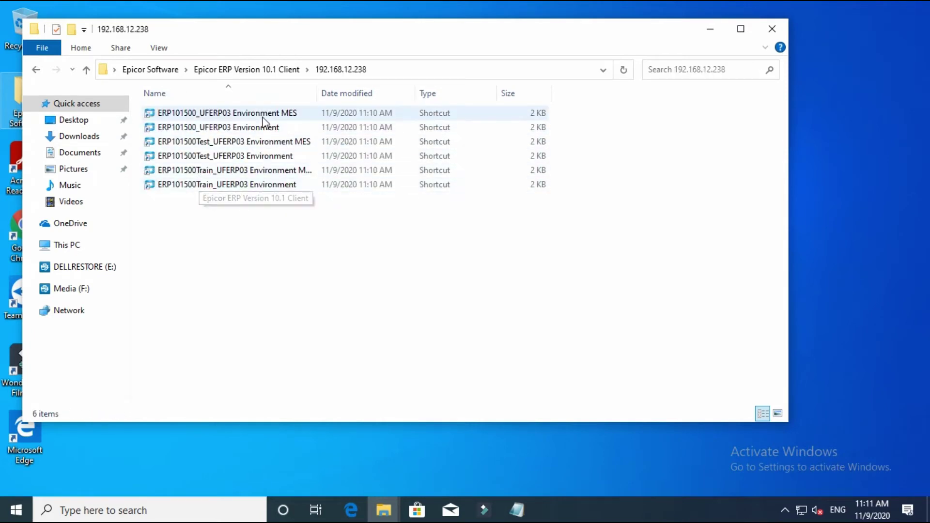
- Delete the Live, Test and Train MES shortcuts
click(269, 116)
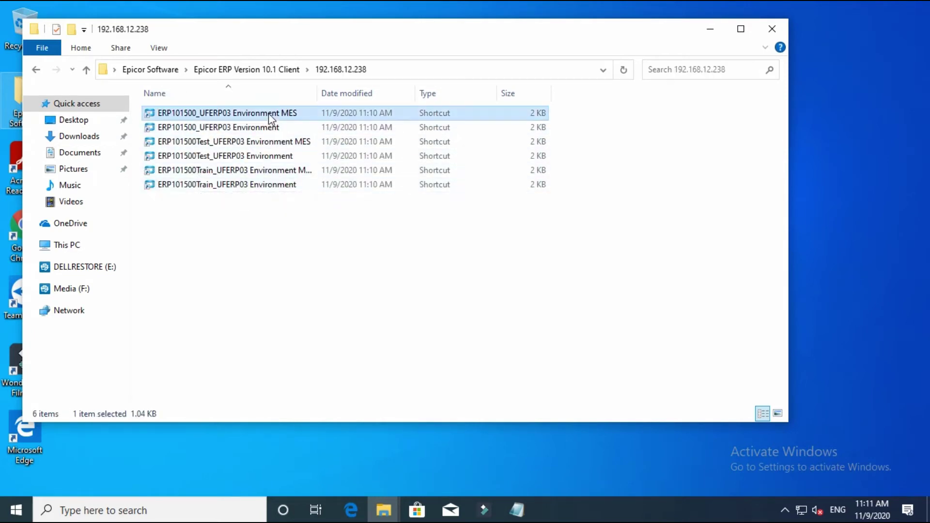
click(300, 141)
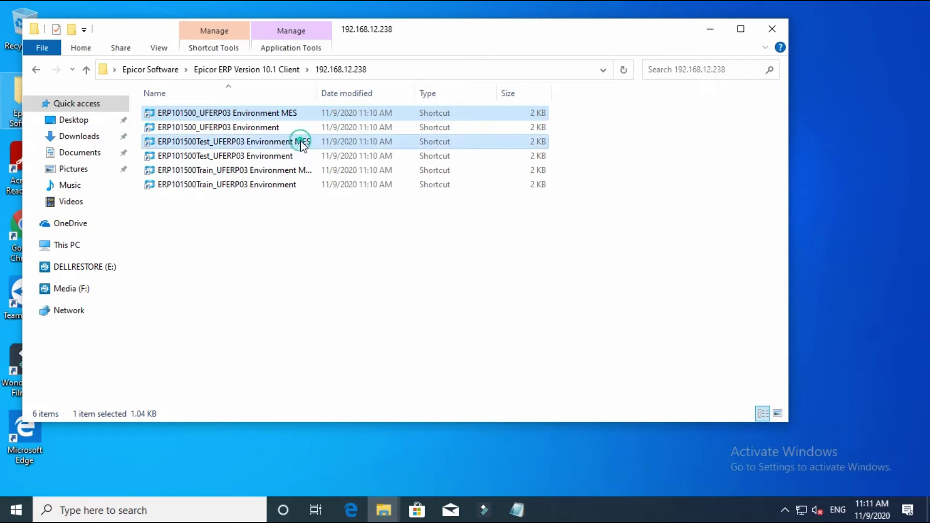
ctrl+click(302, 173)
right_click(302, 174)
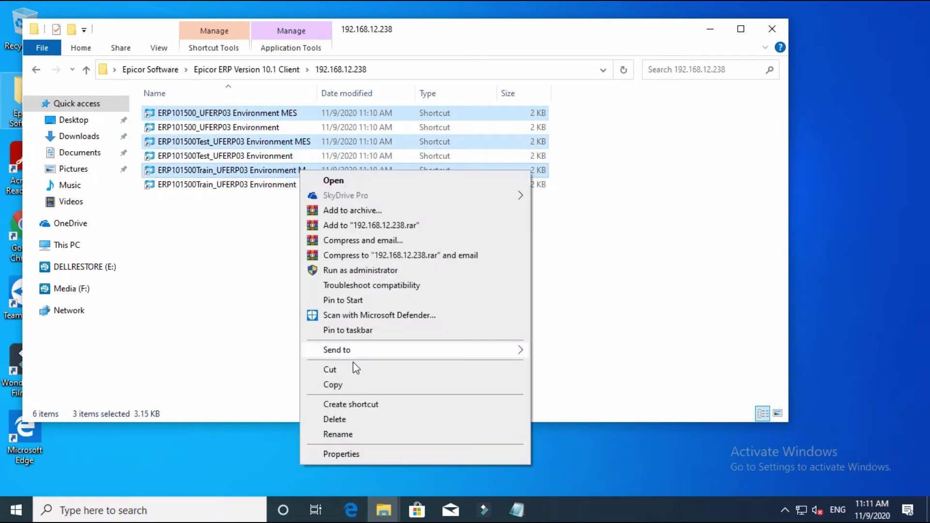
click(371, 421)
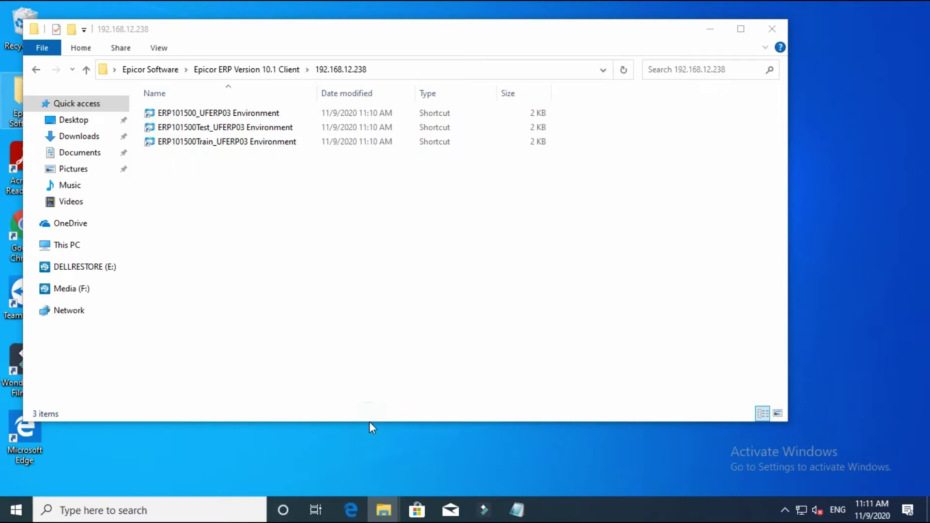
- Rename the ERP101500_UFERP03 Environment shortcut to ERP101500 Live Environment
click(214, 114)
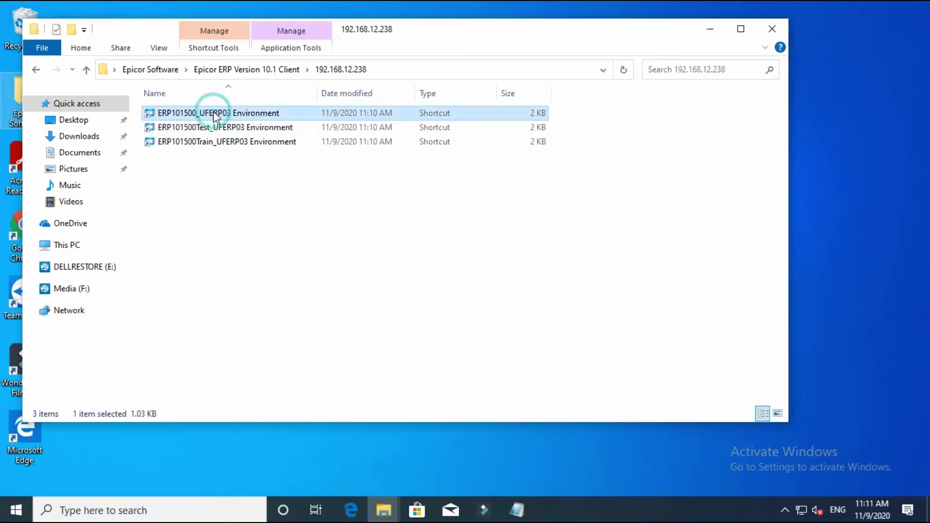
right_click(215, 114)
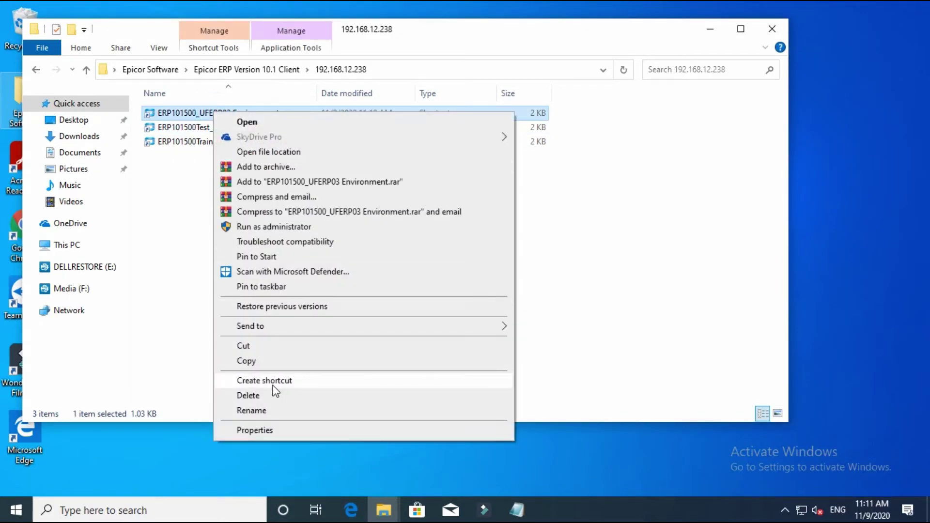
click(257, 410)
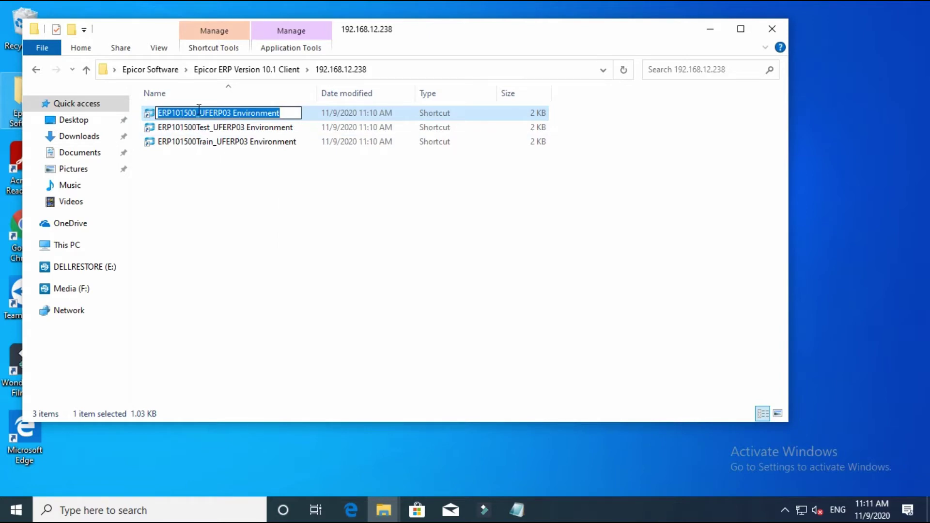
drag(197, 113, 228, 109)
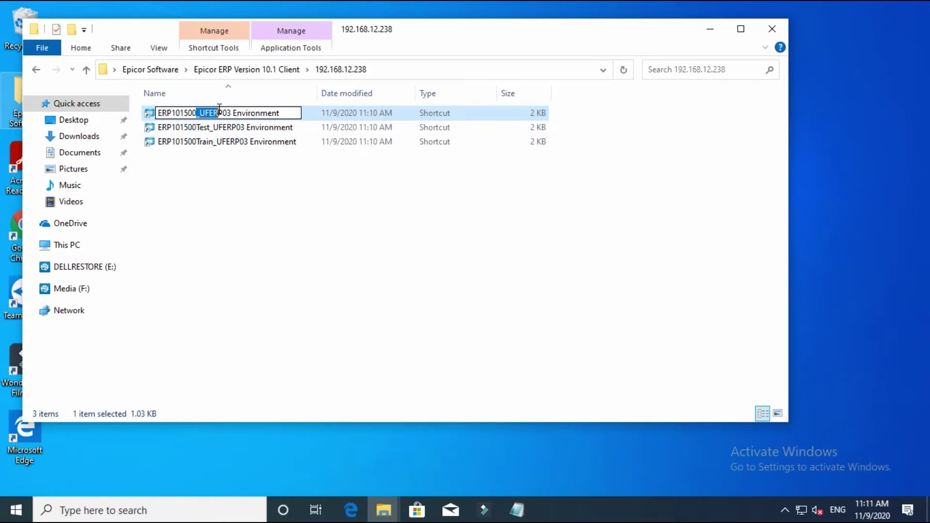
key(BackSpace)
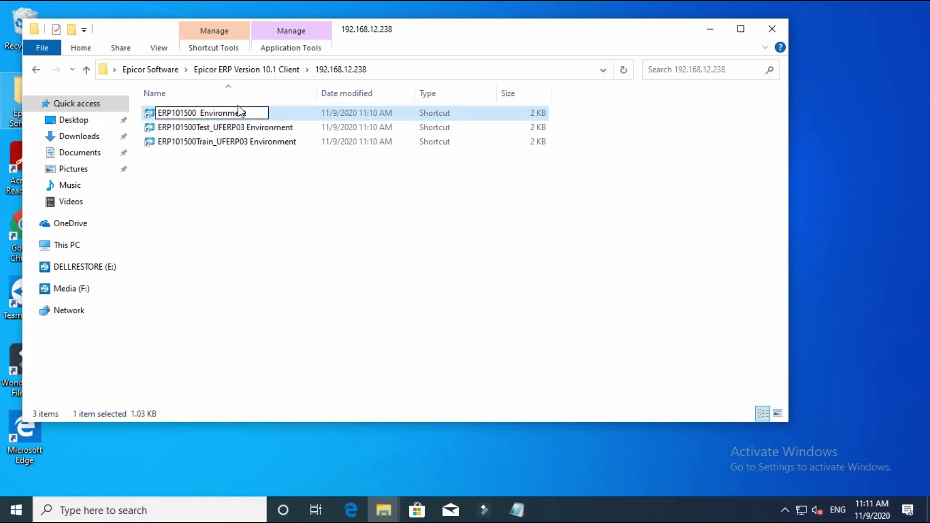
text(Live)
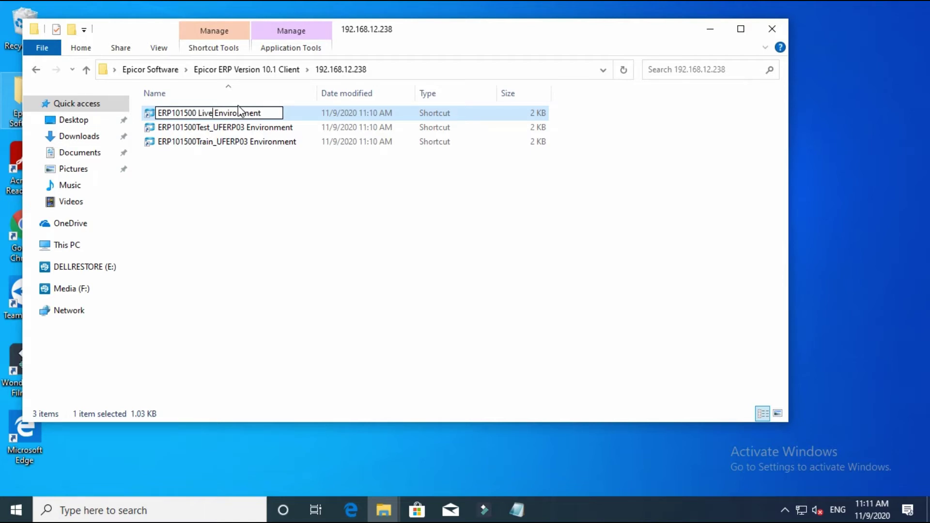
key(Return)
- Rename the Test UFERP03 shortcut to ERP101500 Test Environment
click(216, 129)
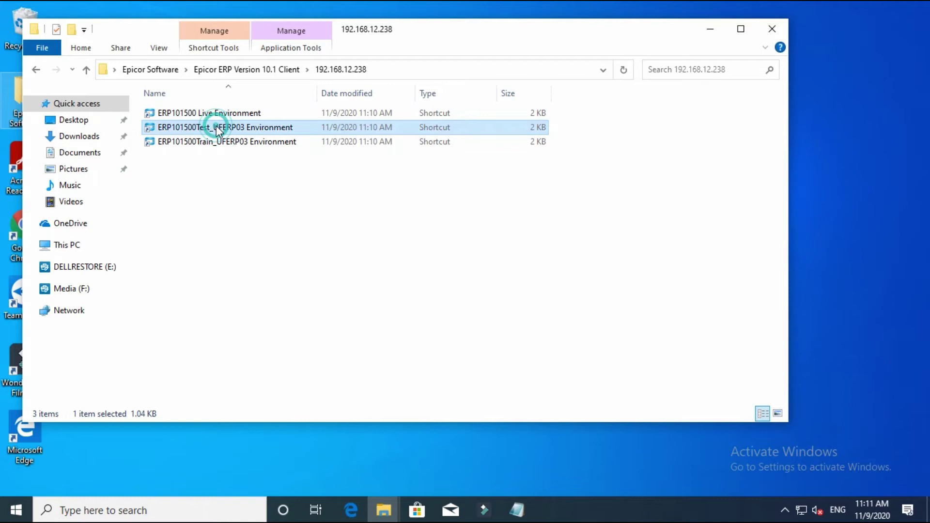
right_click(217, 130)
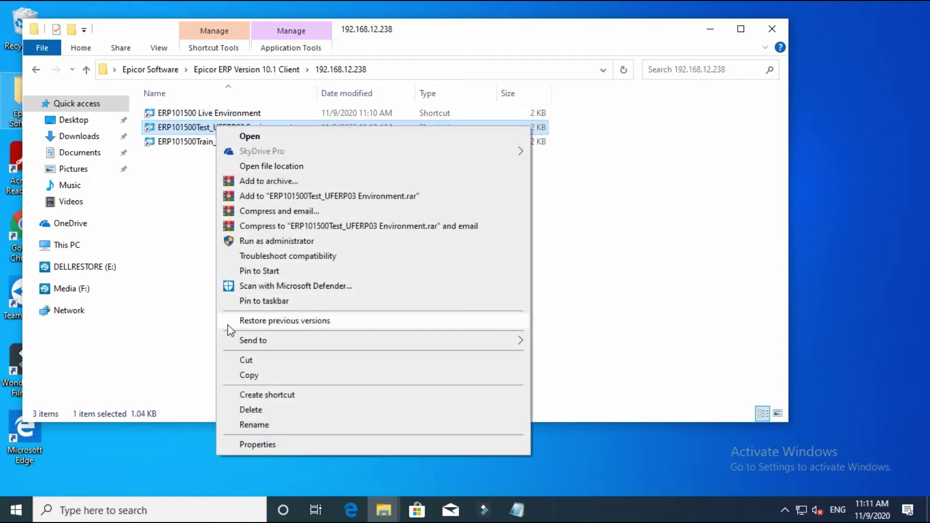
click(257, 423)
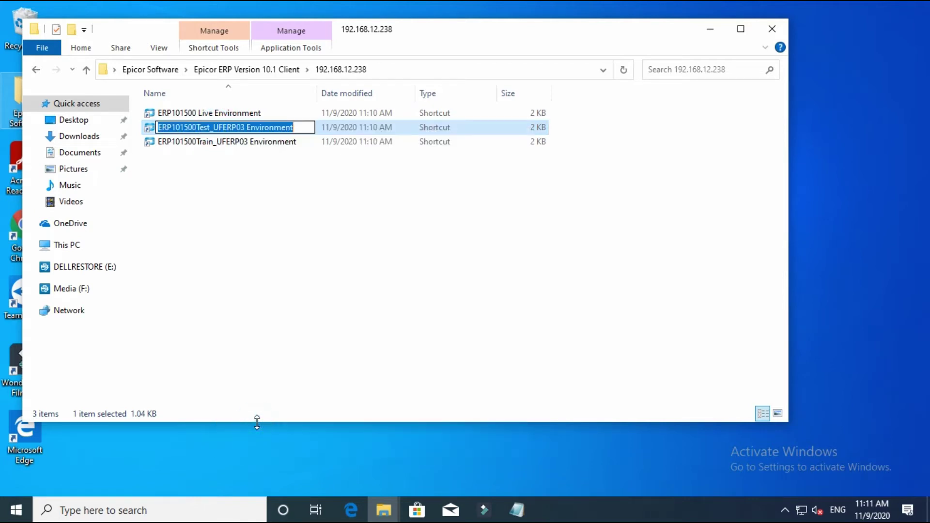
click(206, 128)
double_click(216, 129)
drag(197, 129, 240, 130)
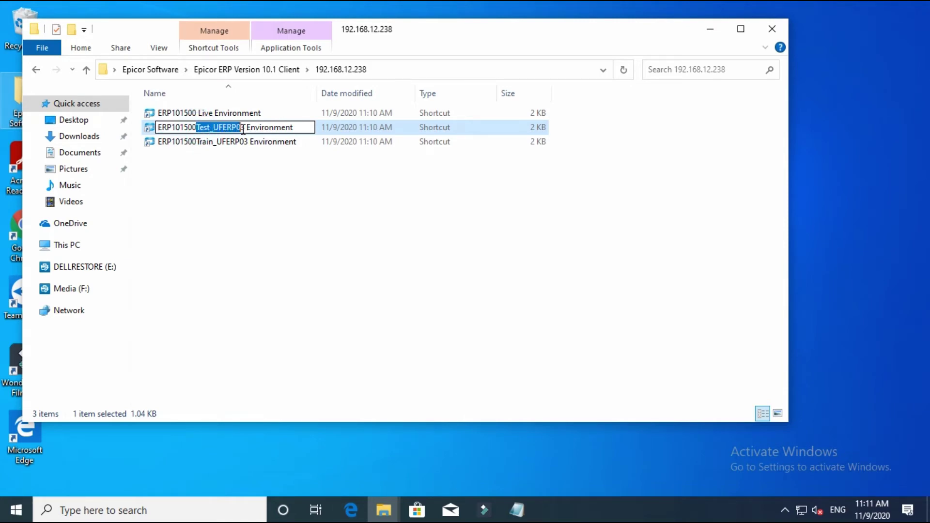
text(Test)
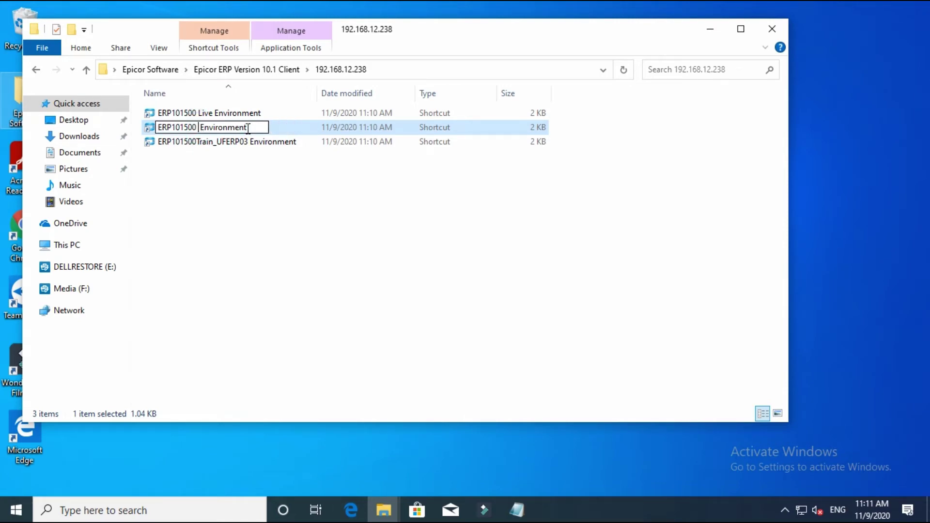
click(228, 191)
- Rename the Train UFERP03 shortcut to ERP101500 Train Environment
click(208, 147)
right_click(209, 148)
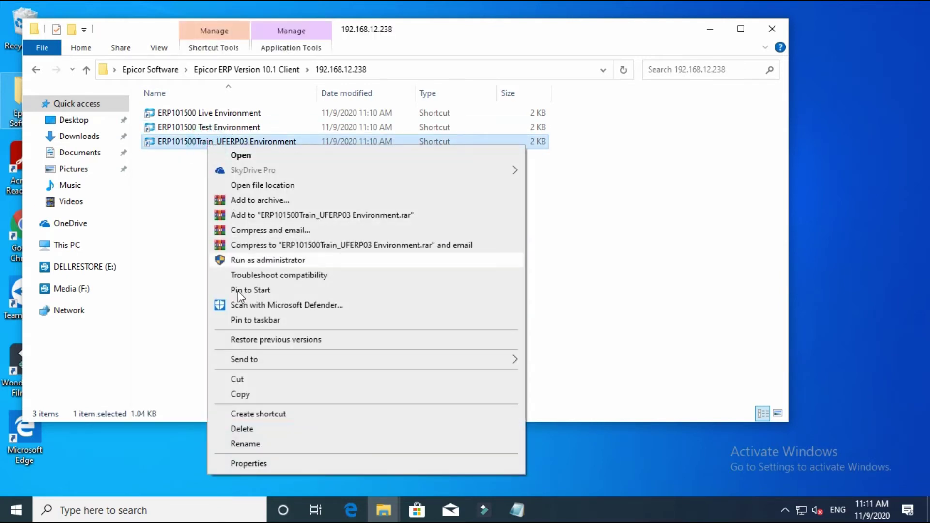
click(275, 445)
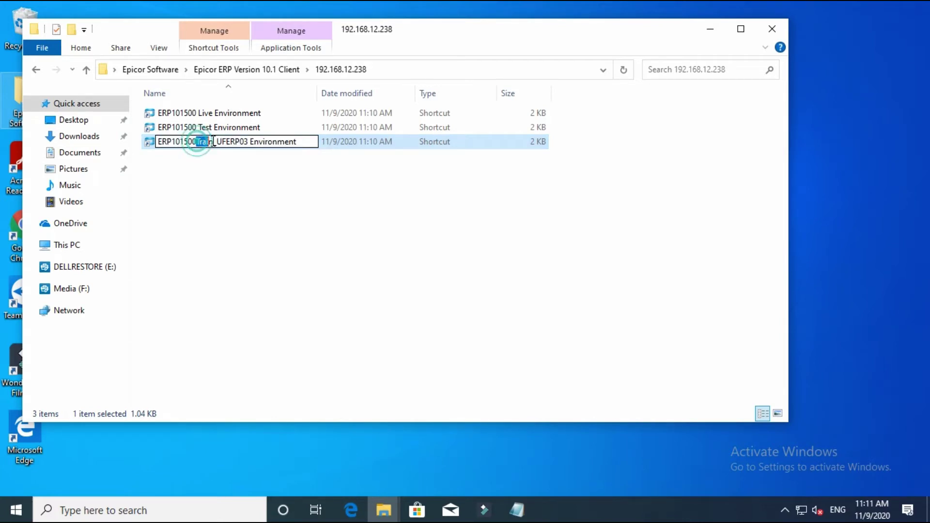
drag(196, 144, 246, 145)
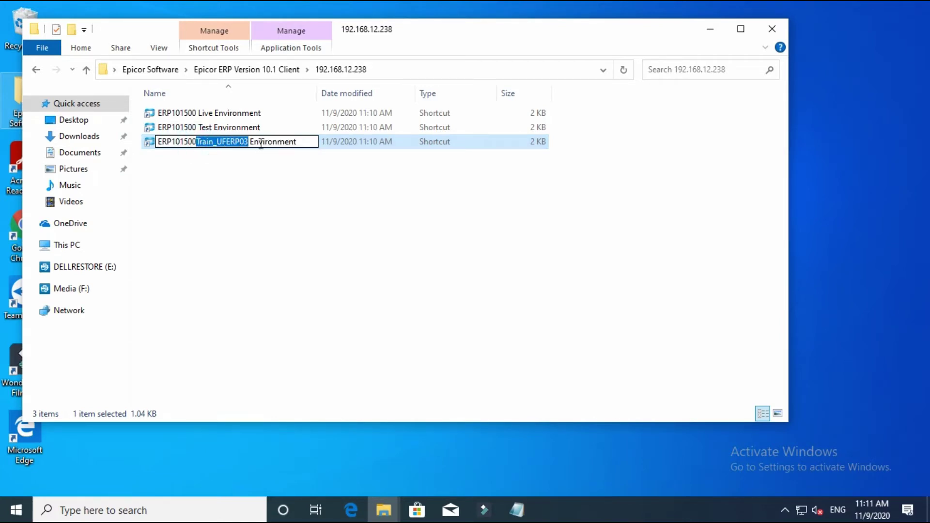
text(Train)
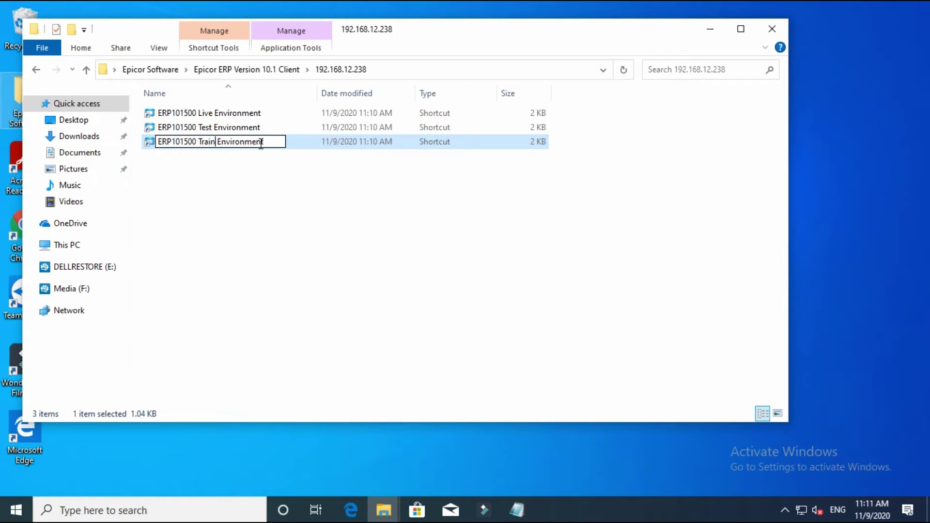
click(246, 199)
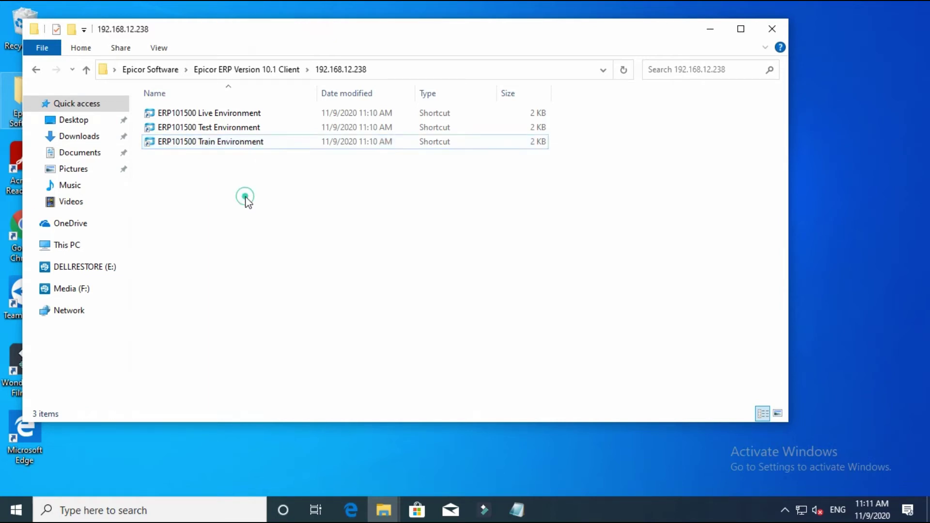
click(223, 116)
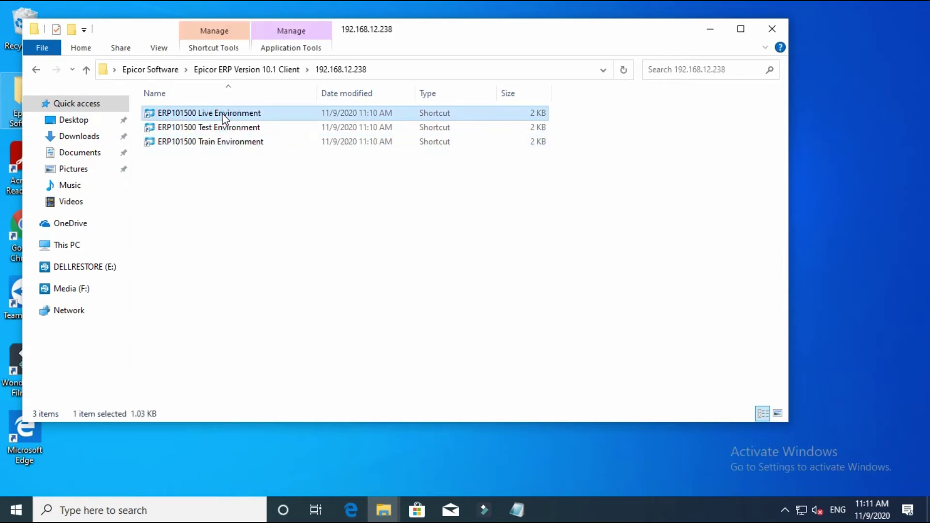
- Launch ERP101500 Live Environment and log in as user Nurida
double_click(223, 116)
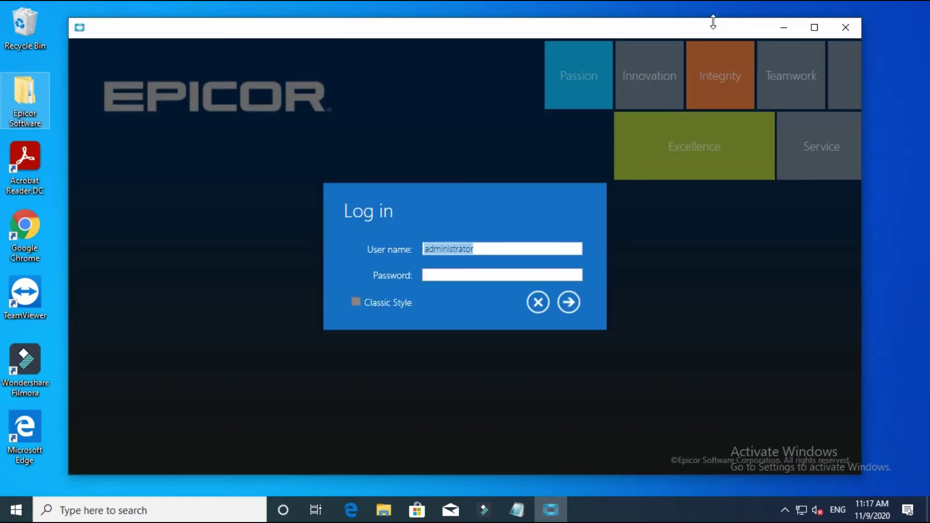
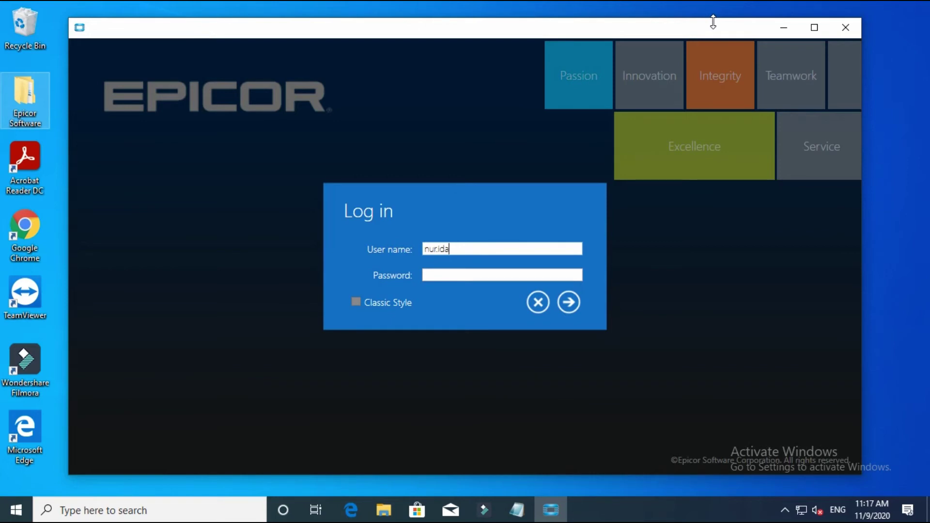
key(Tab)
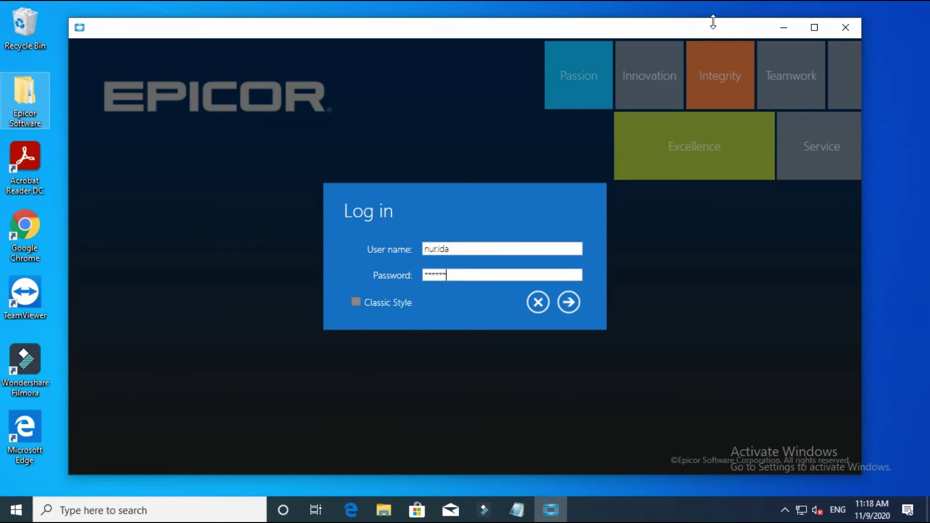
key(Return)
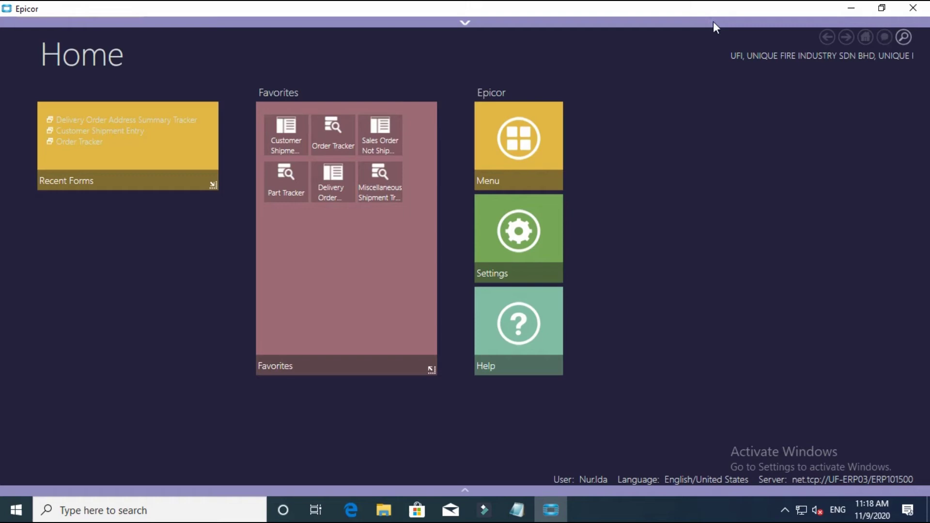
- Close the Epicor client and open \\192.168.12.238 via Windows search
click(913, 11)
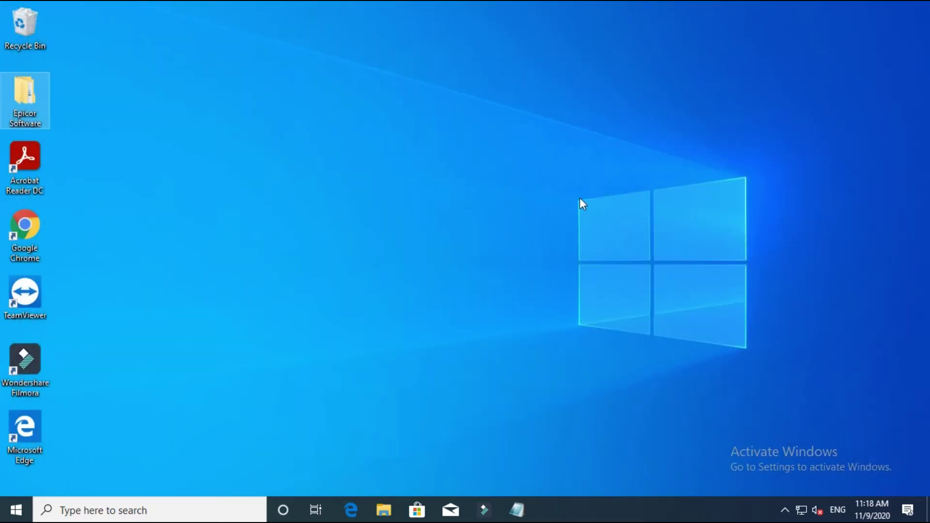
click(16, 511)
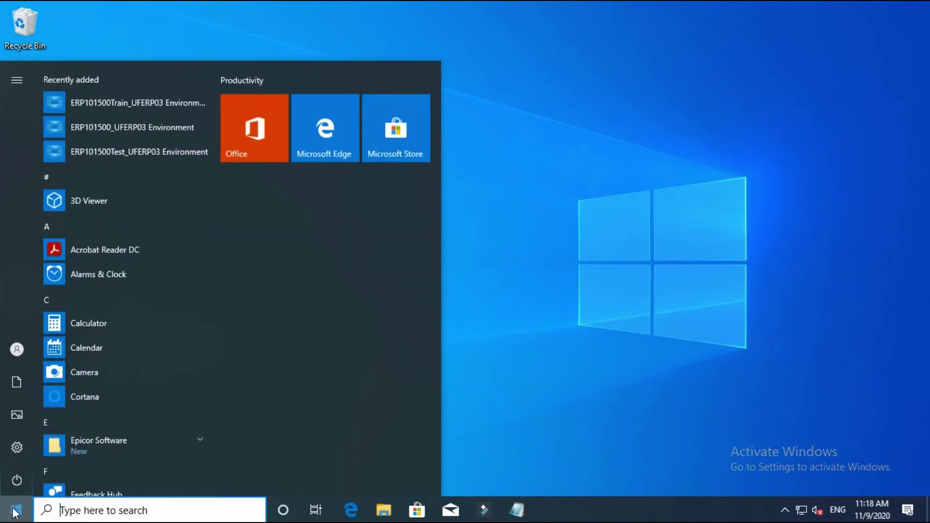
text(\\192.1)
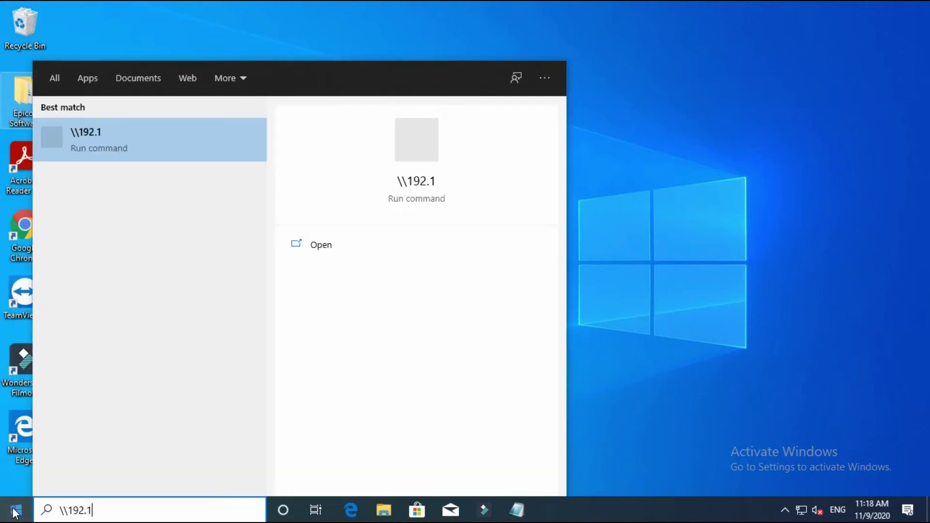
text(68.12.23)
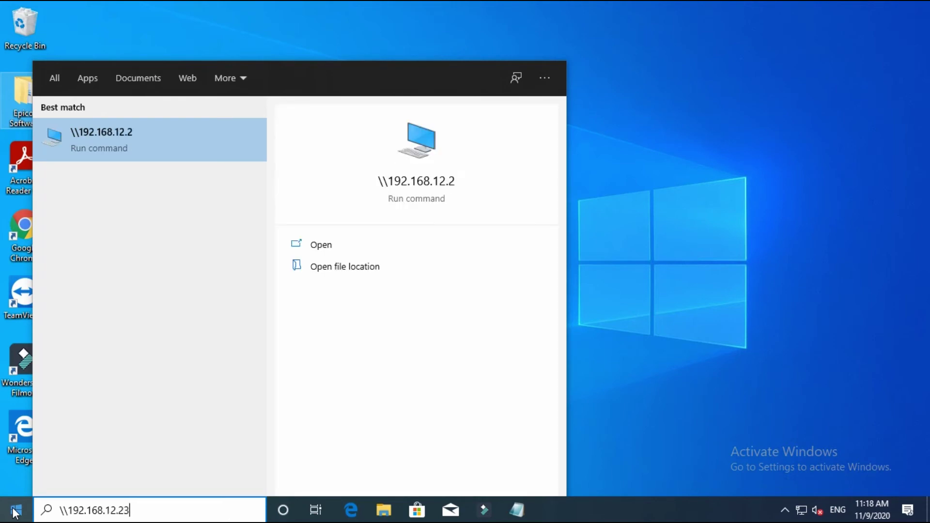
text(8)
key(Return)
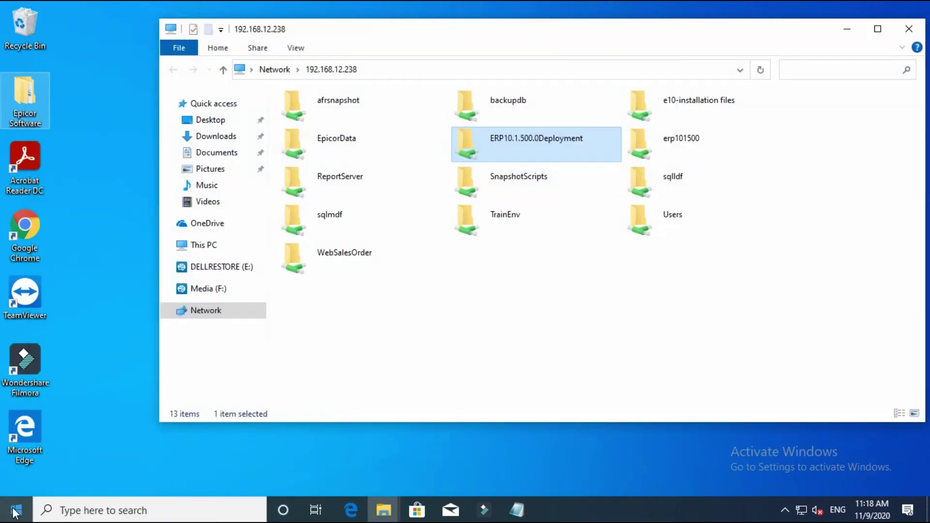
- Map the e10-installation files folder as drive Y:
click(712, 102)
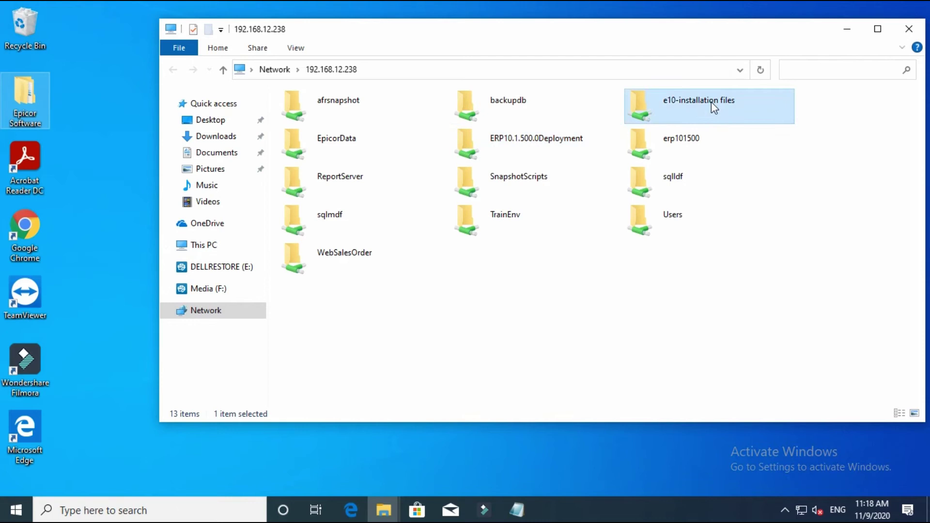
right_click(711, 102)
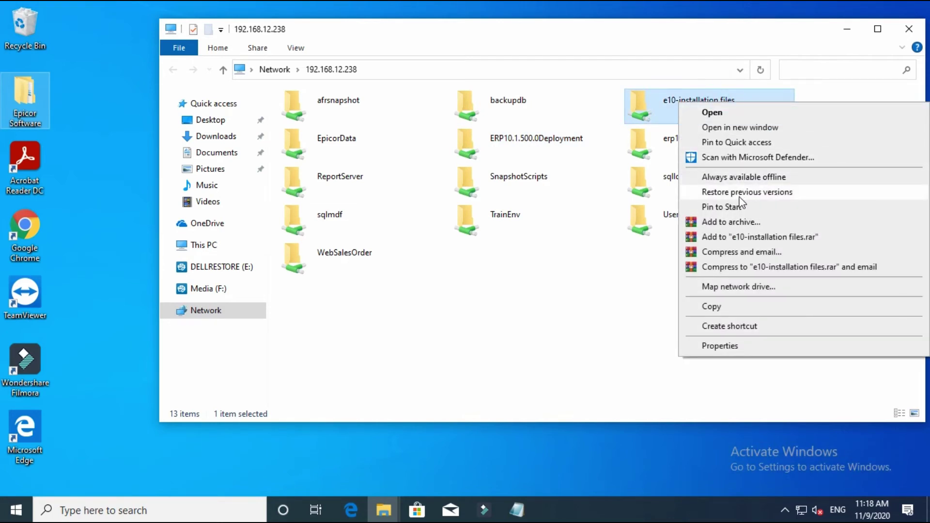
click(698, 287)
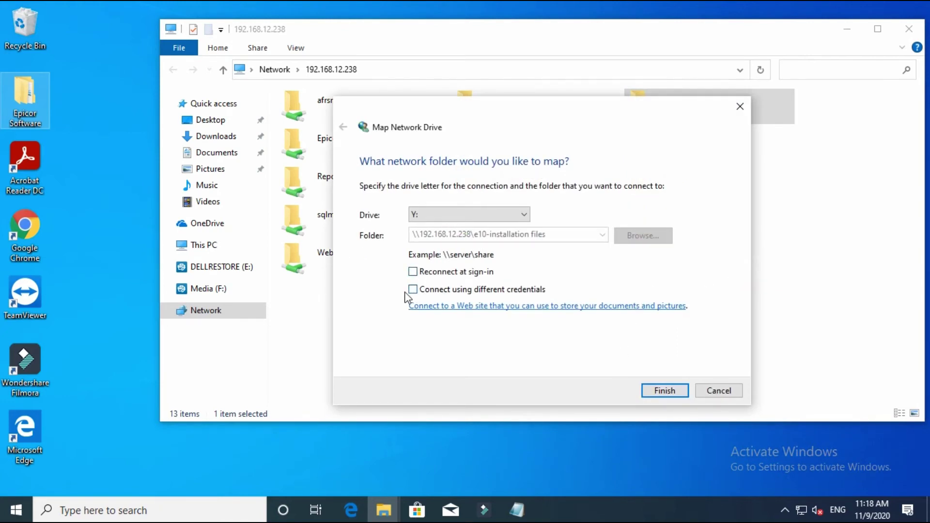
click(649, 393)
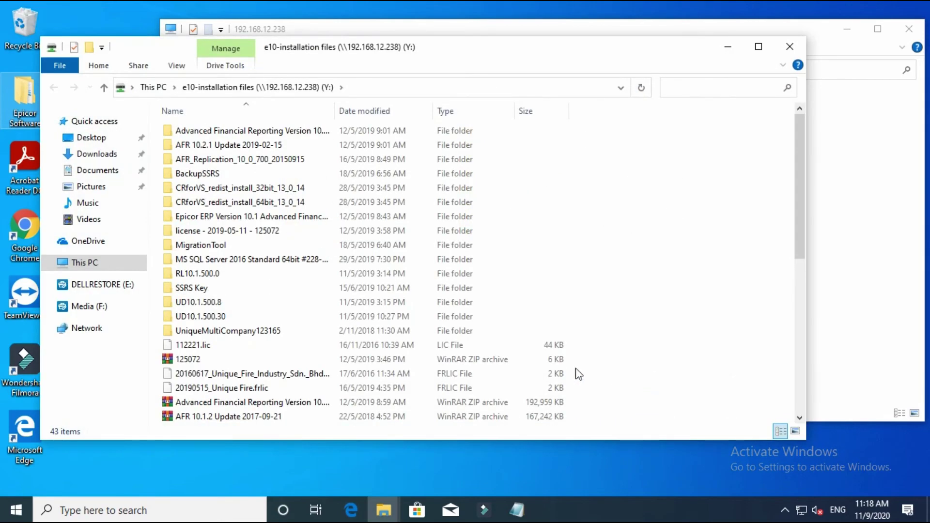
- Run CRRuntime_32bit_13_0_14 from the nested CRforVS_redist_install_32bit_13_0_14 folder and minimize Explorer
click(279, 188)
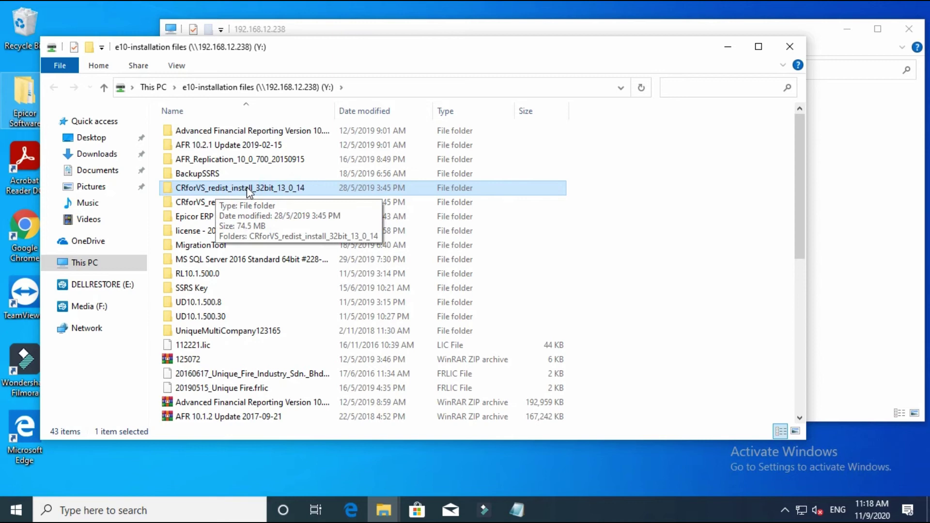
double_click(246, 188)
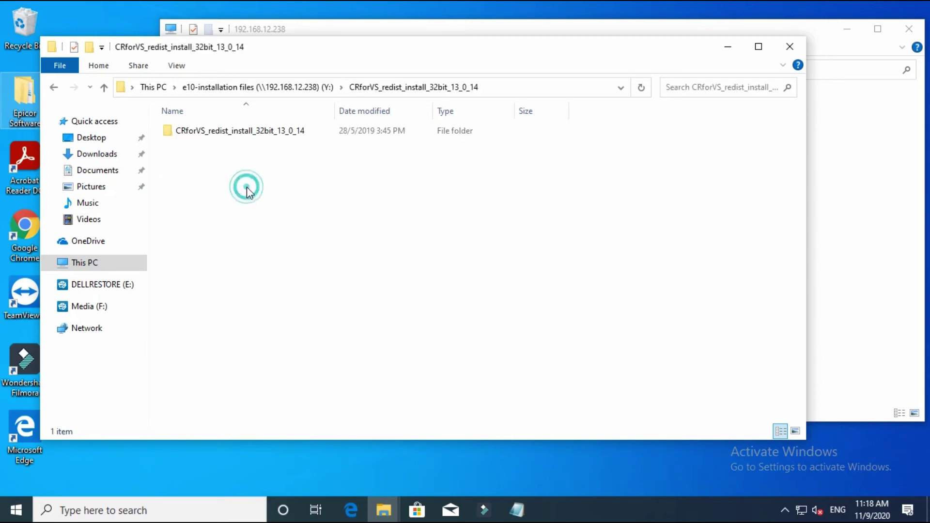
double_click(245, 132)
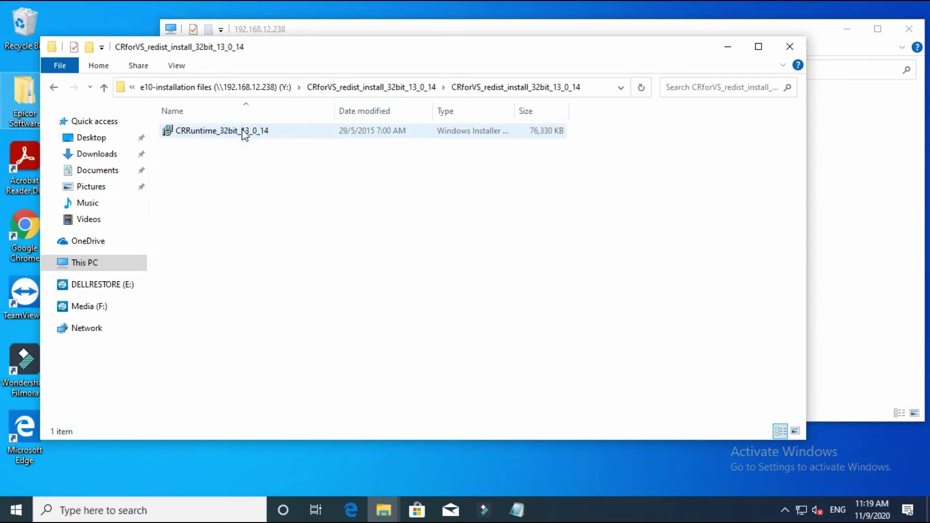
double_click(245, 132)
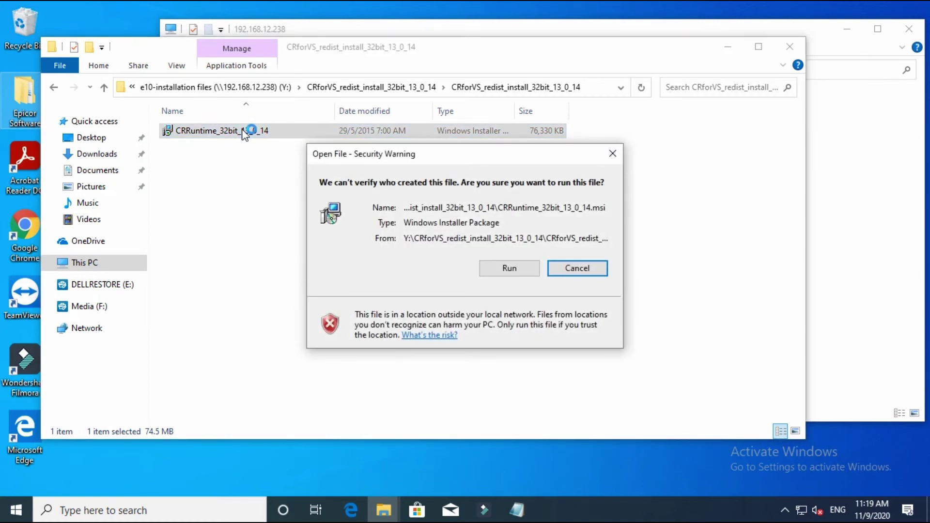
click(504, 268)
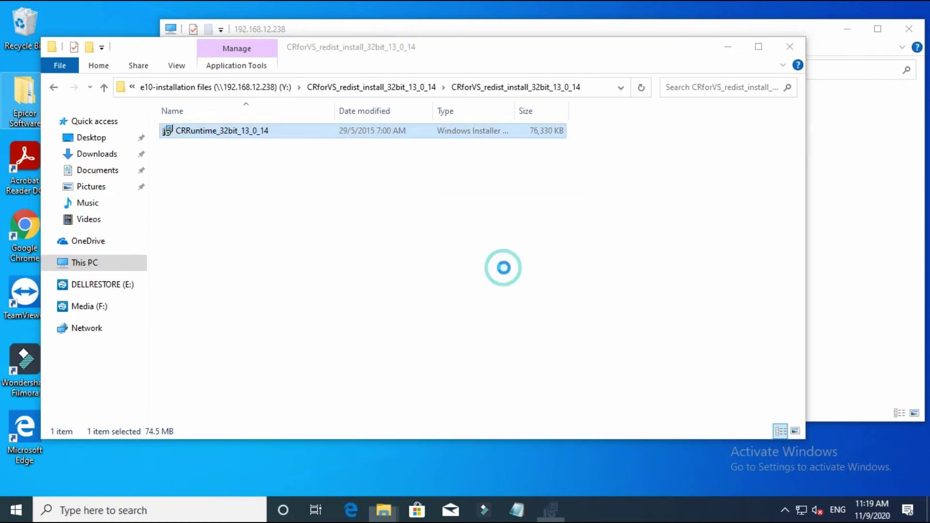
click(728, 46)
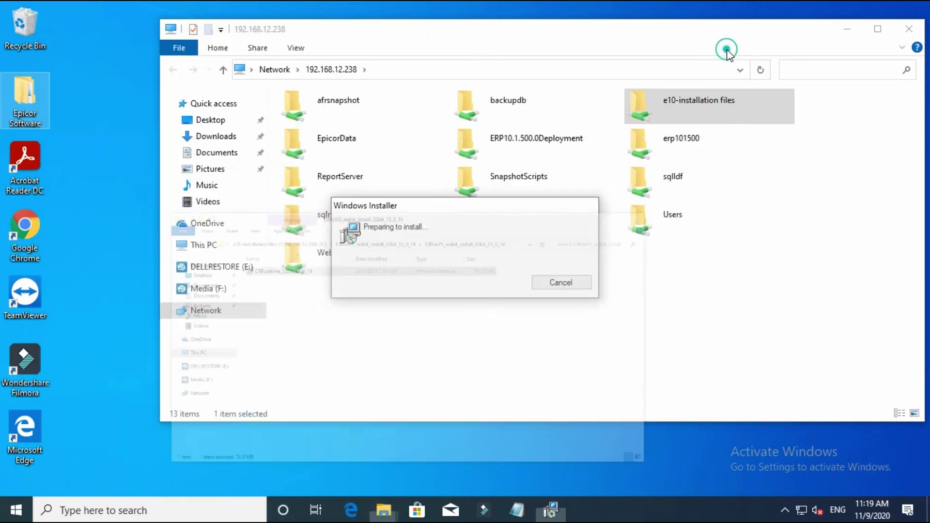
click(846, 32)
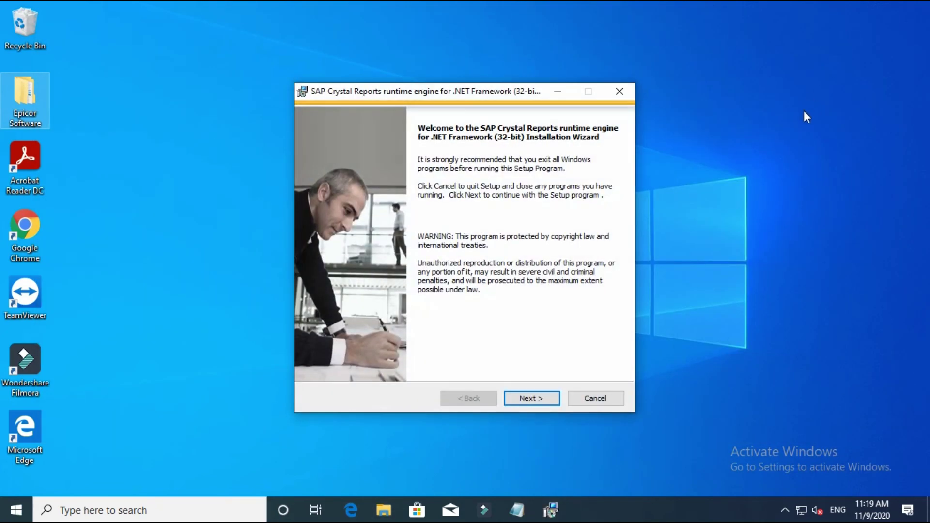
- Accept the Crystal Reports license, install the 32-bit .NET runtime engine, and finish
click(538, 401)
click(394, 355)
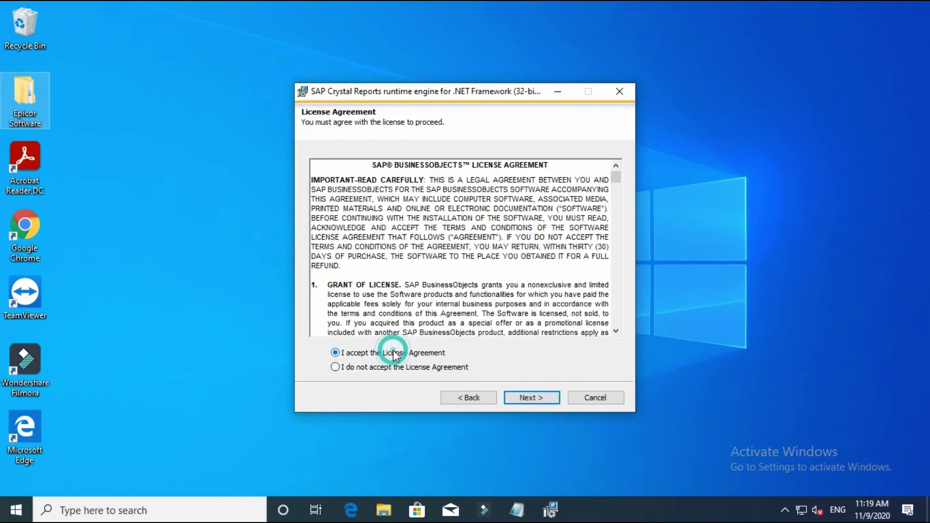
click(530, 396)
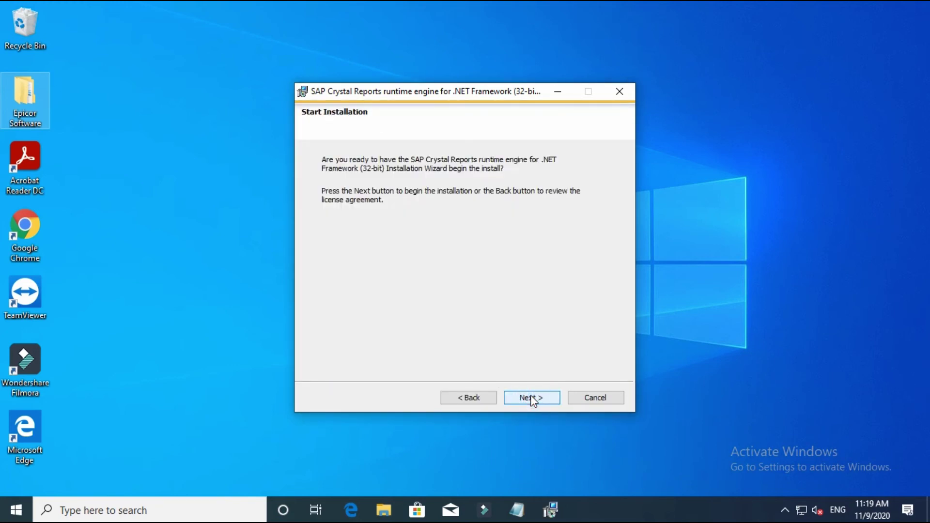
click(532, 397)
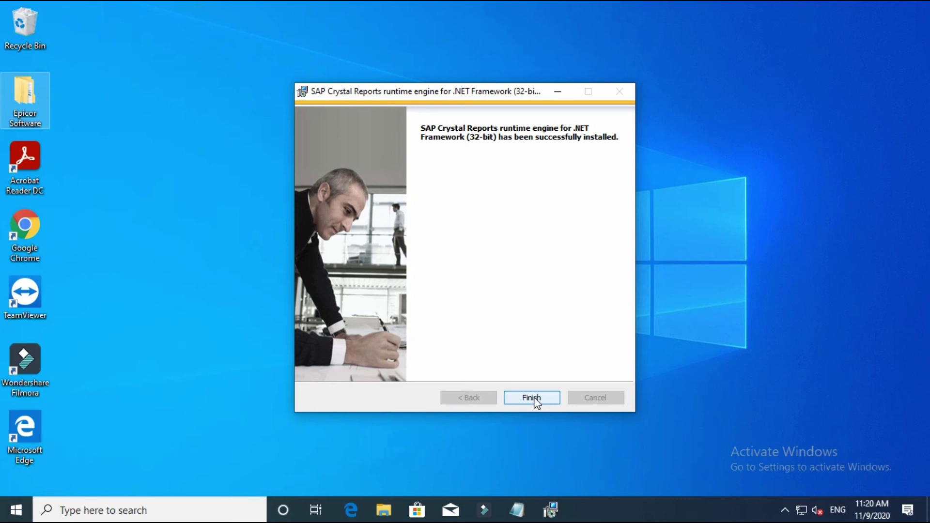
click(532, 398)
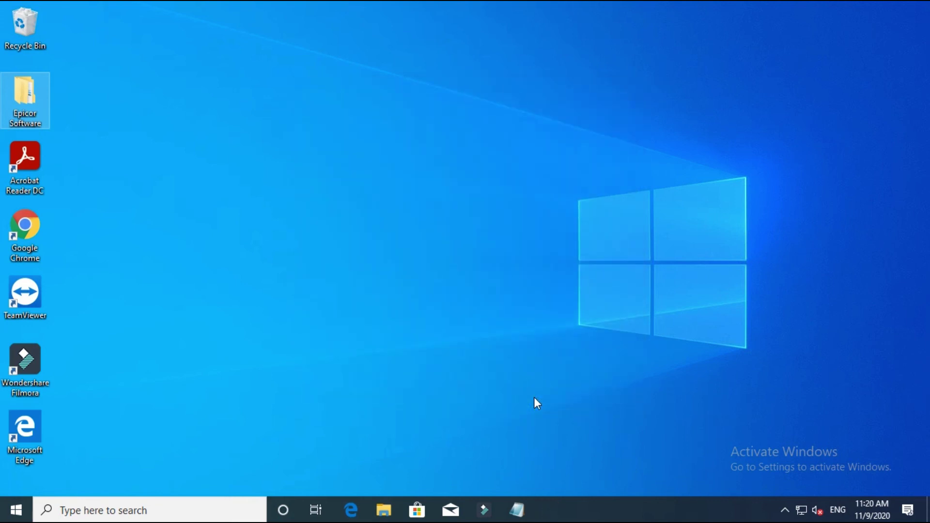
click(7, 516)
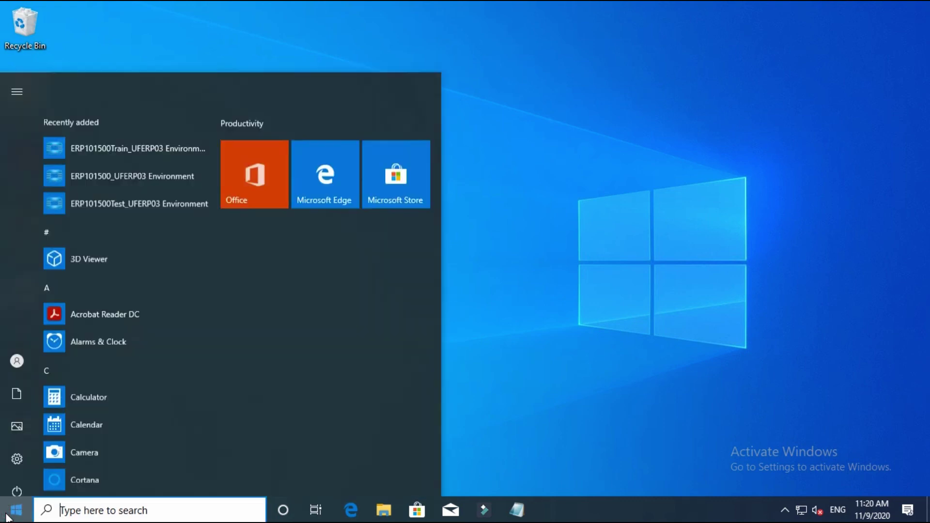
text(control)
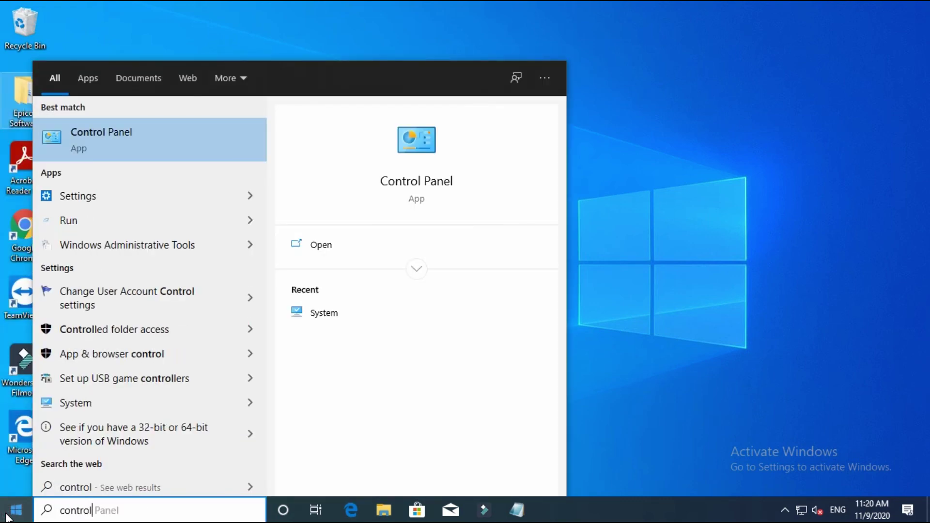
click(99, 141)
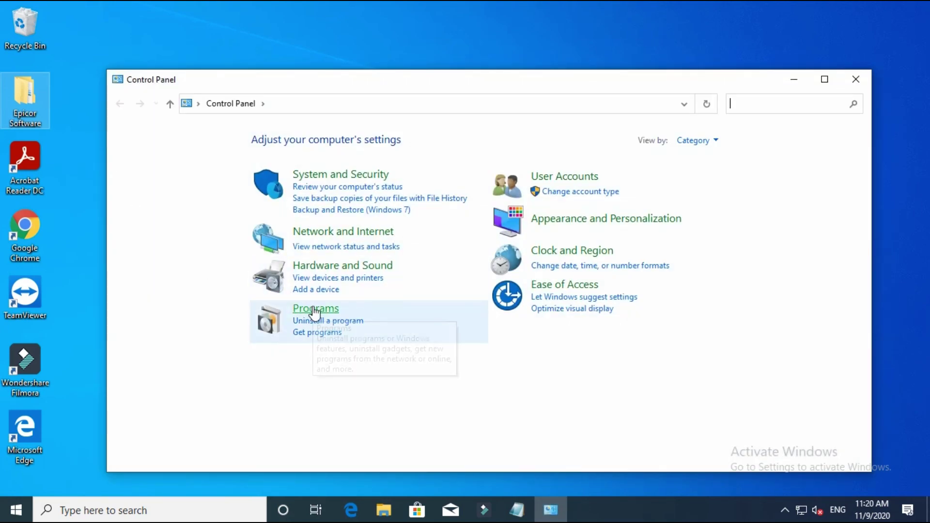
click(316, 313)
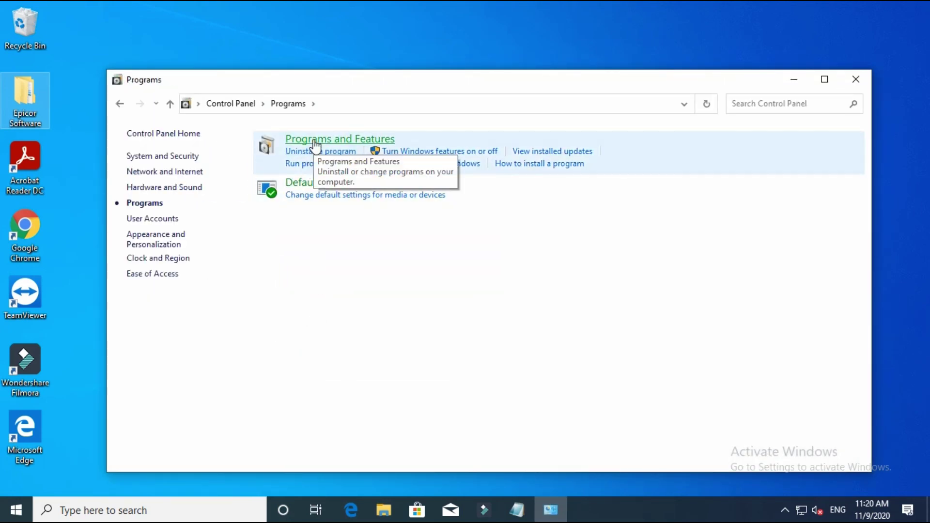
click(315, 140)
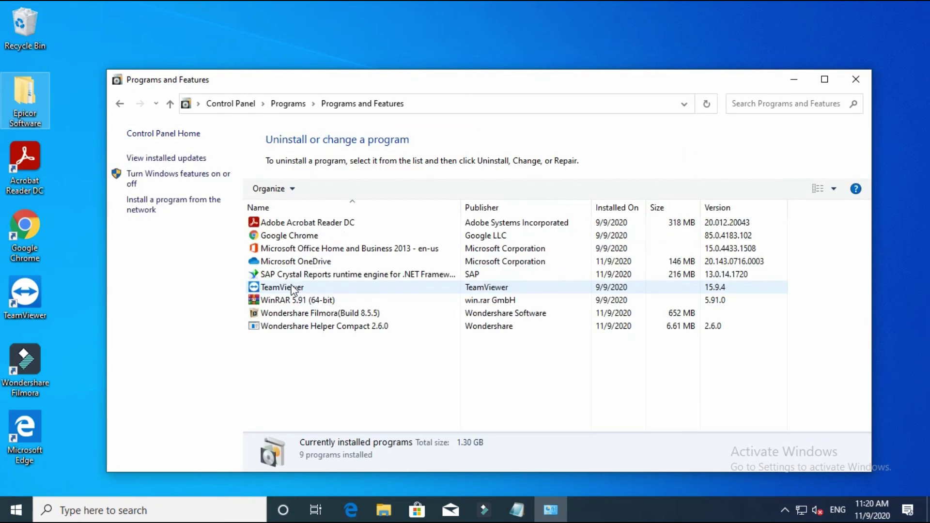
click(293, 274)
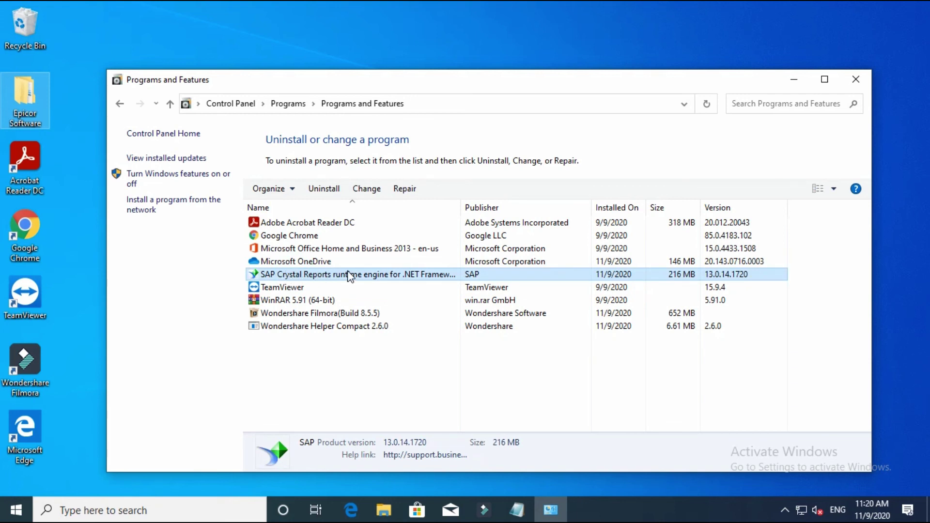
click(856, 80)
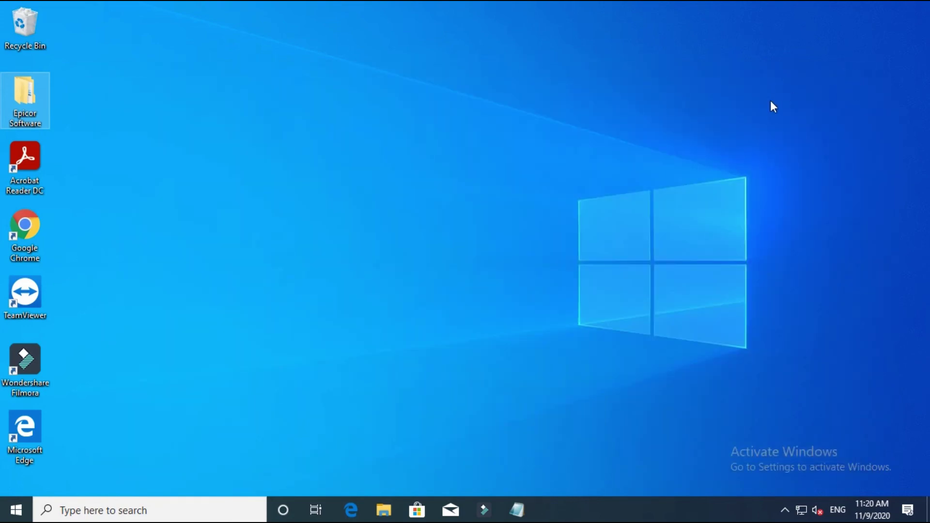